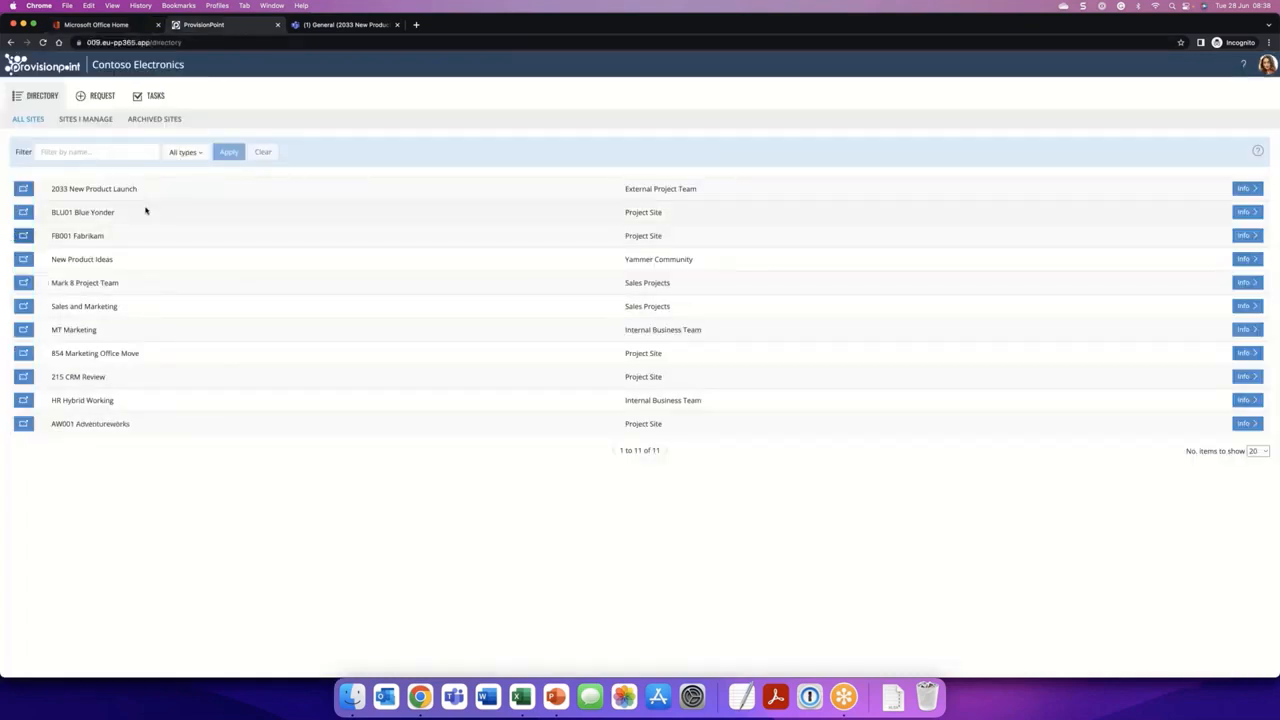
- Start a new Project Site request and name the site Litware
left_click(97, 95)
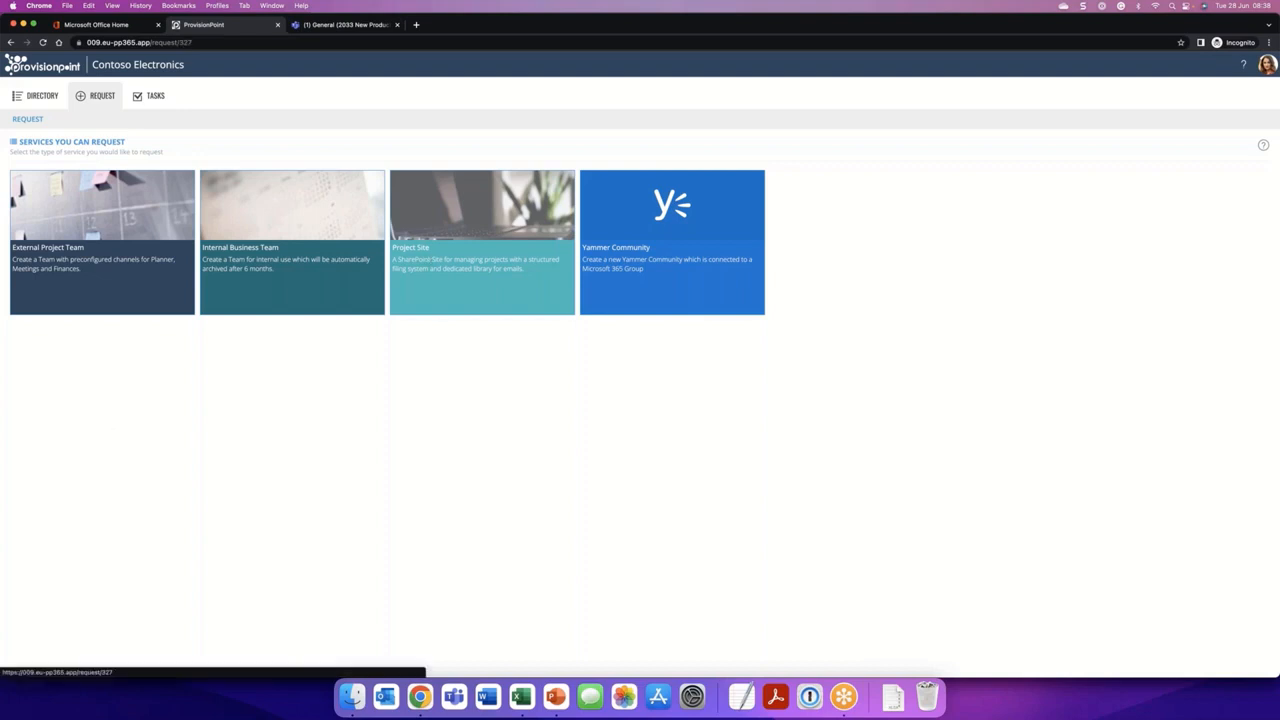
left_click(430, 260)
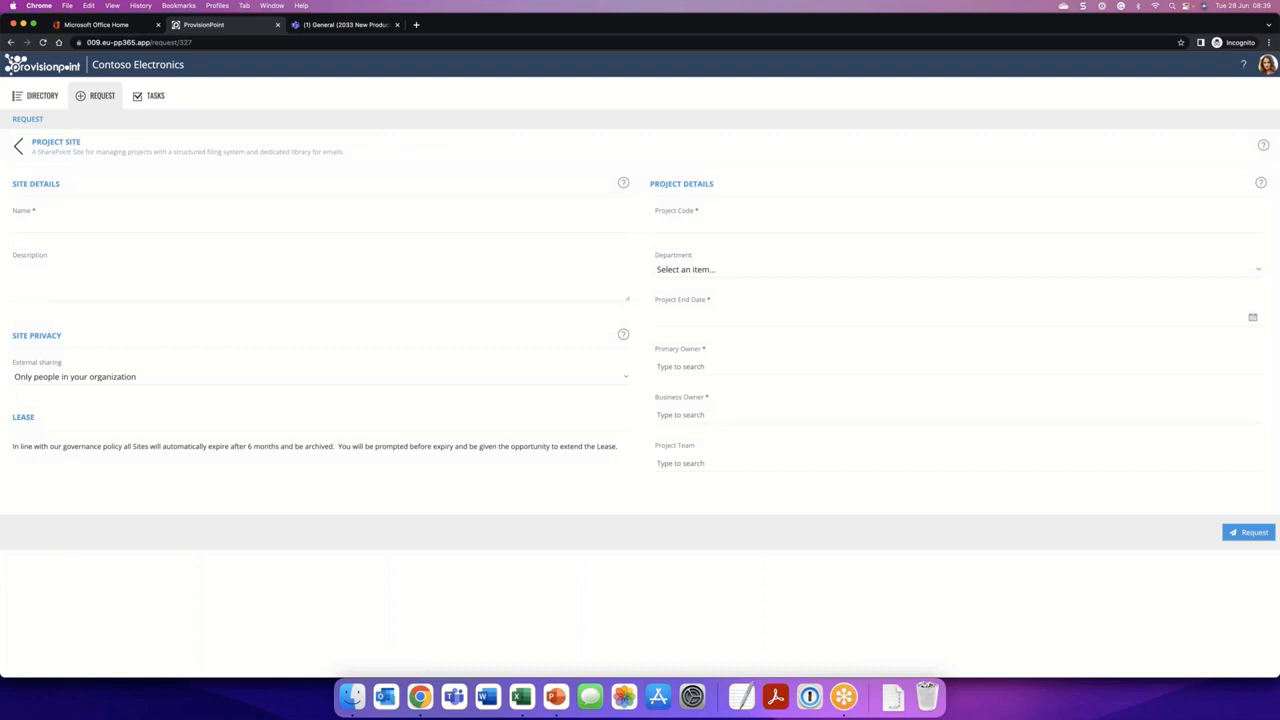
left_click(218, 215)
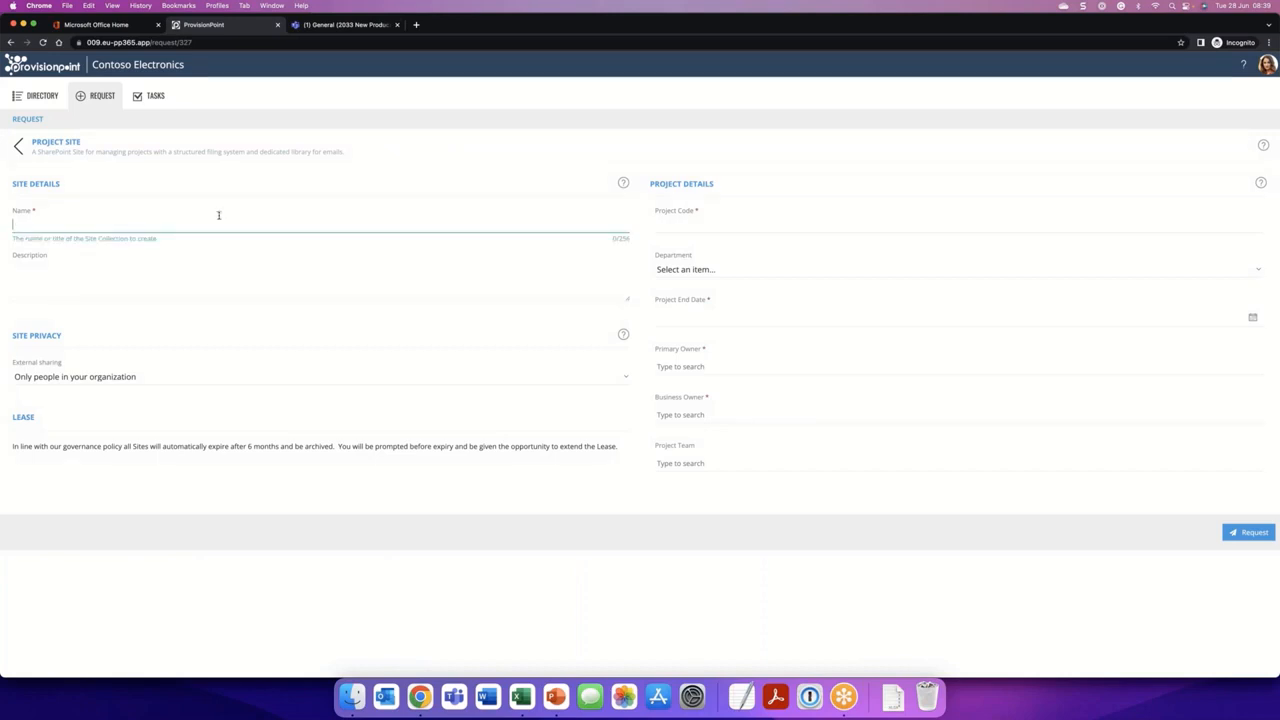
type("Litware")
- Set the project code to LT39 and the department to Engineering
left_click(712, 229)
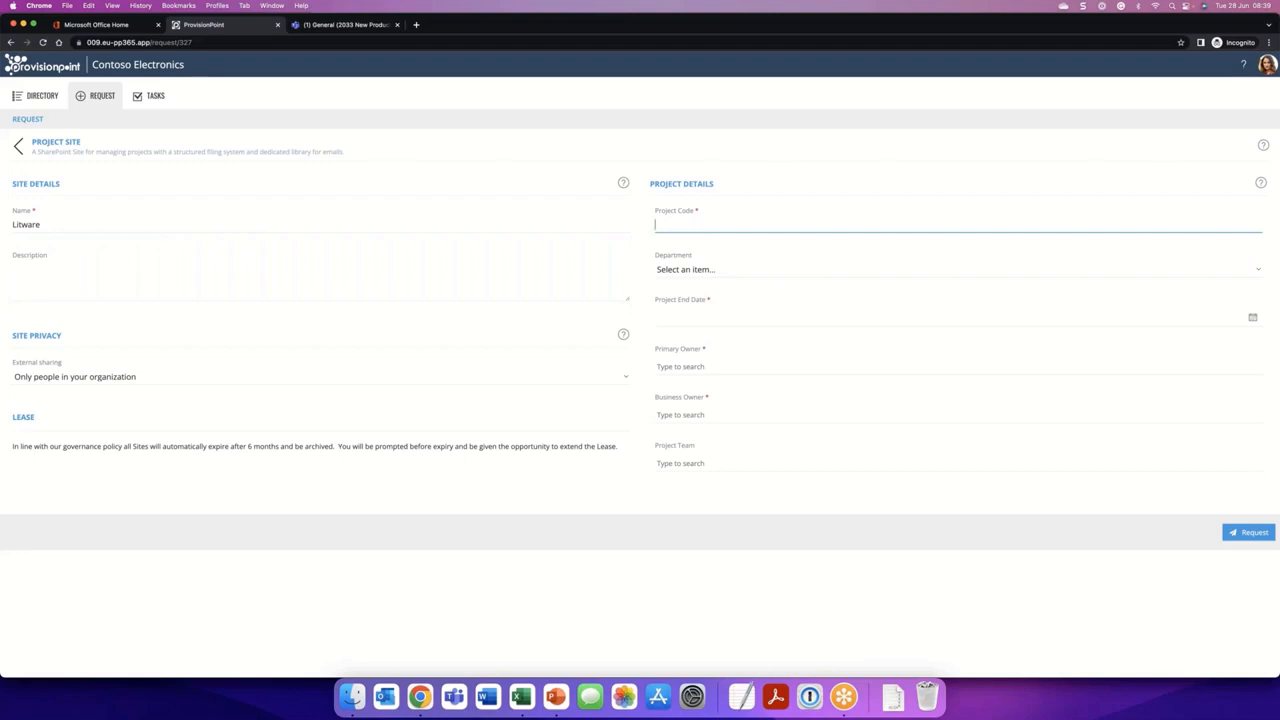
type("LT39")
left_click(717, 271)
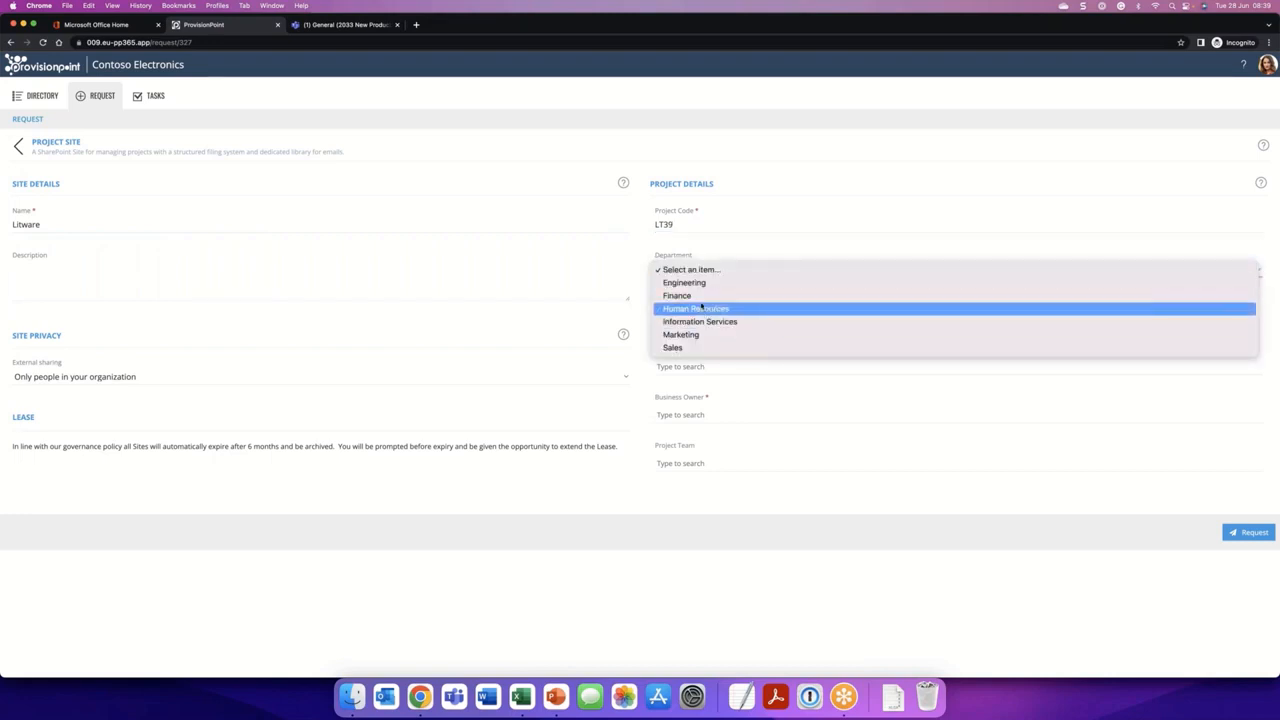
left_click(695, 283)
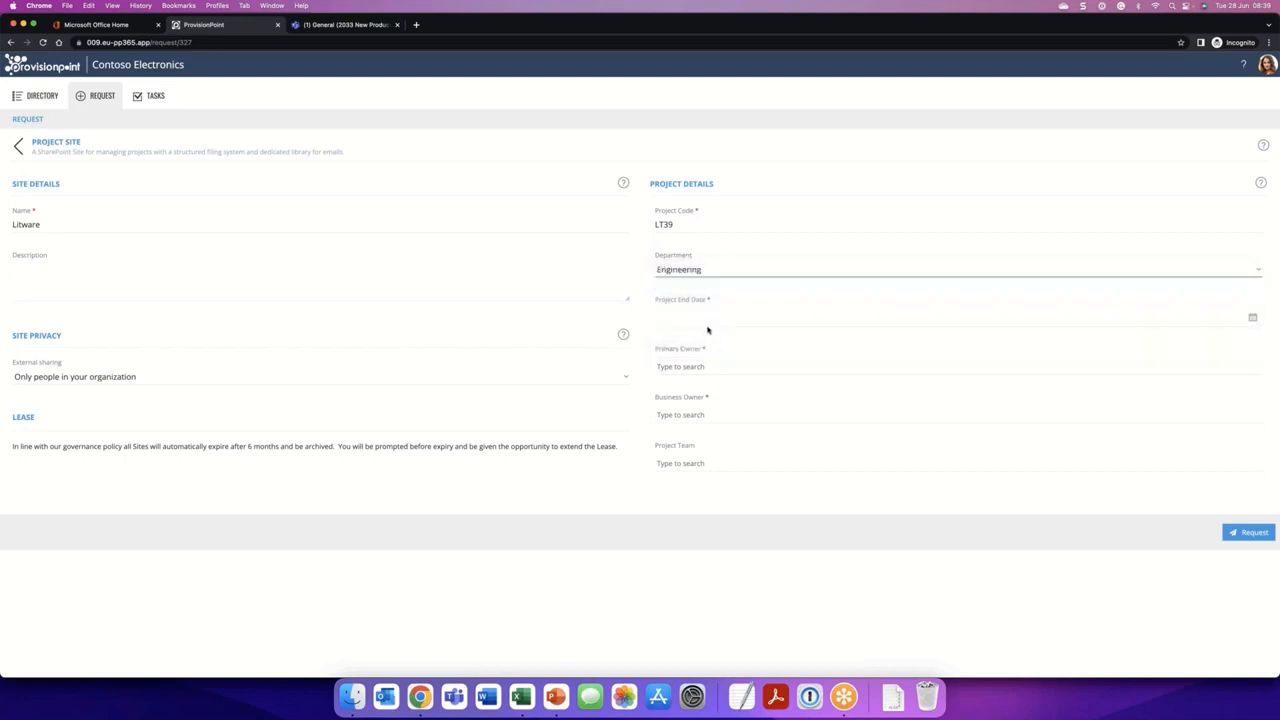
- Set the project end date to 31/08/2022
left_click(1253, 319)
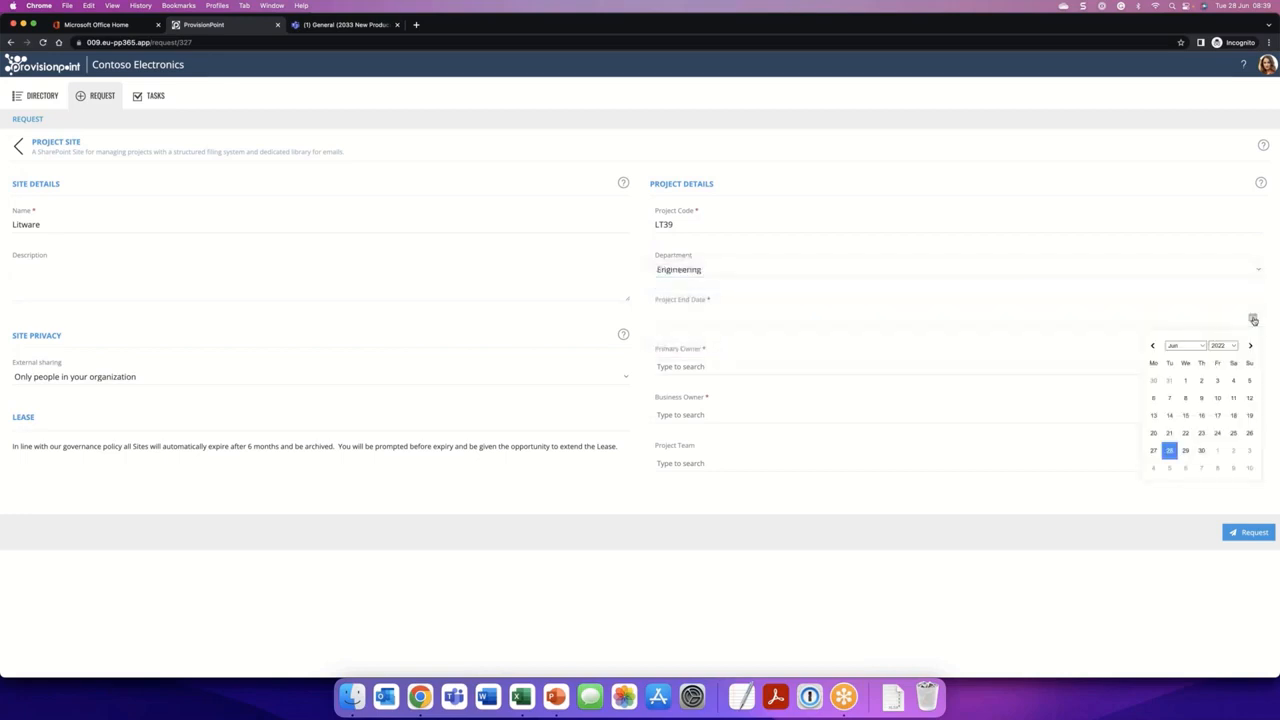
left_click(1251, 346)
left_click(1251, 346)
left_click(1185, 467)
- Search for and assign the request's primary owner and business owner
left_click(701, 364)
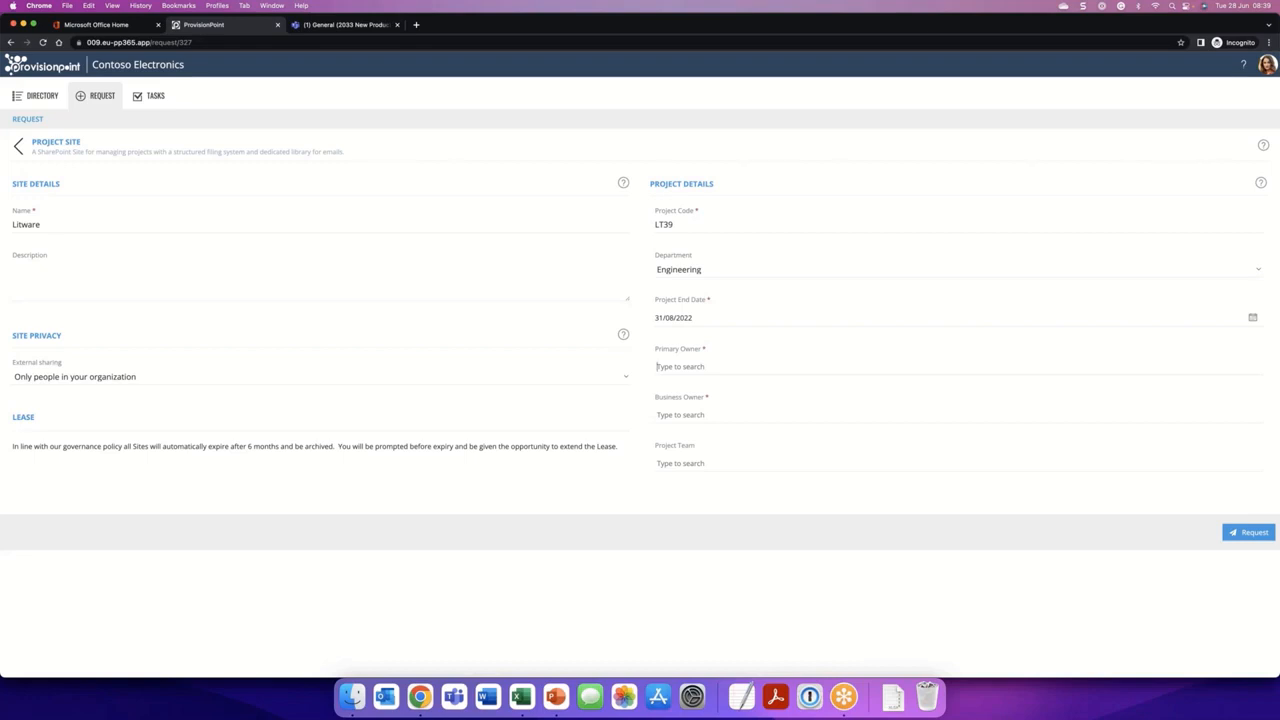
type("adel")
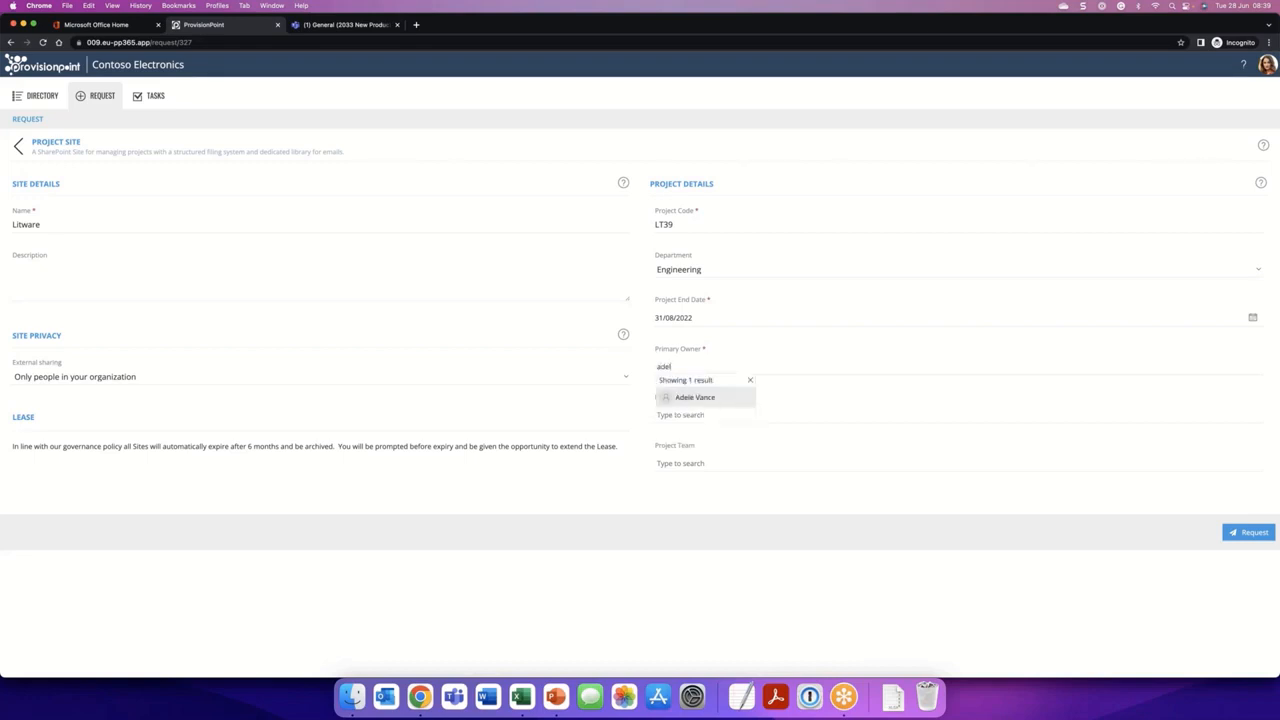
left_click(703, 398)
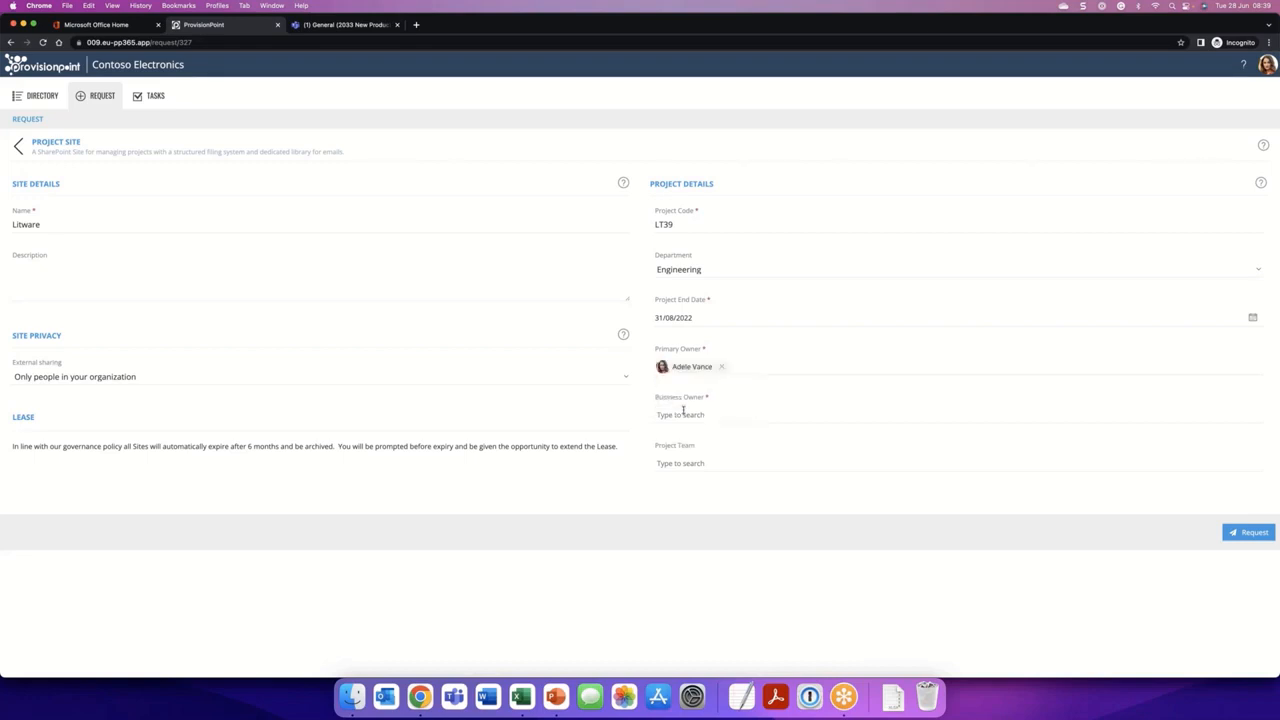
left_click(683, 410)
type("meg")
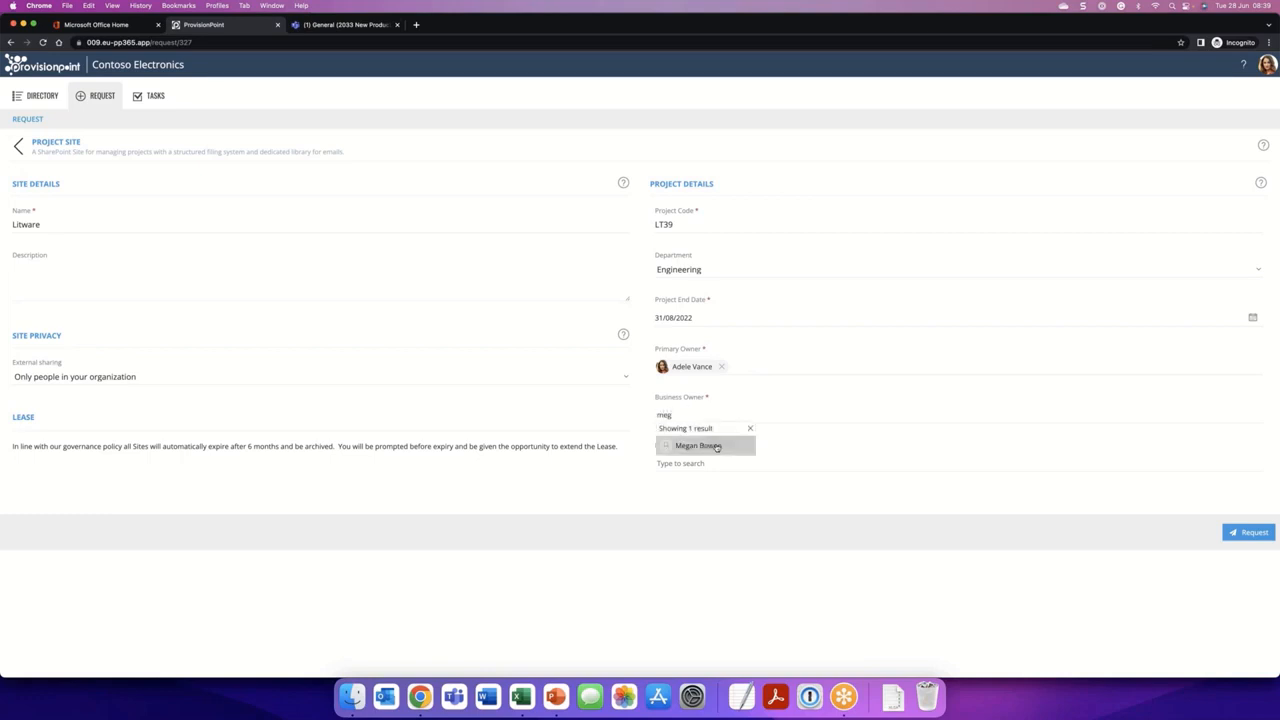
left_click(716, 446)
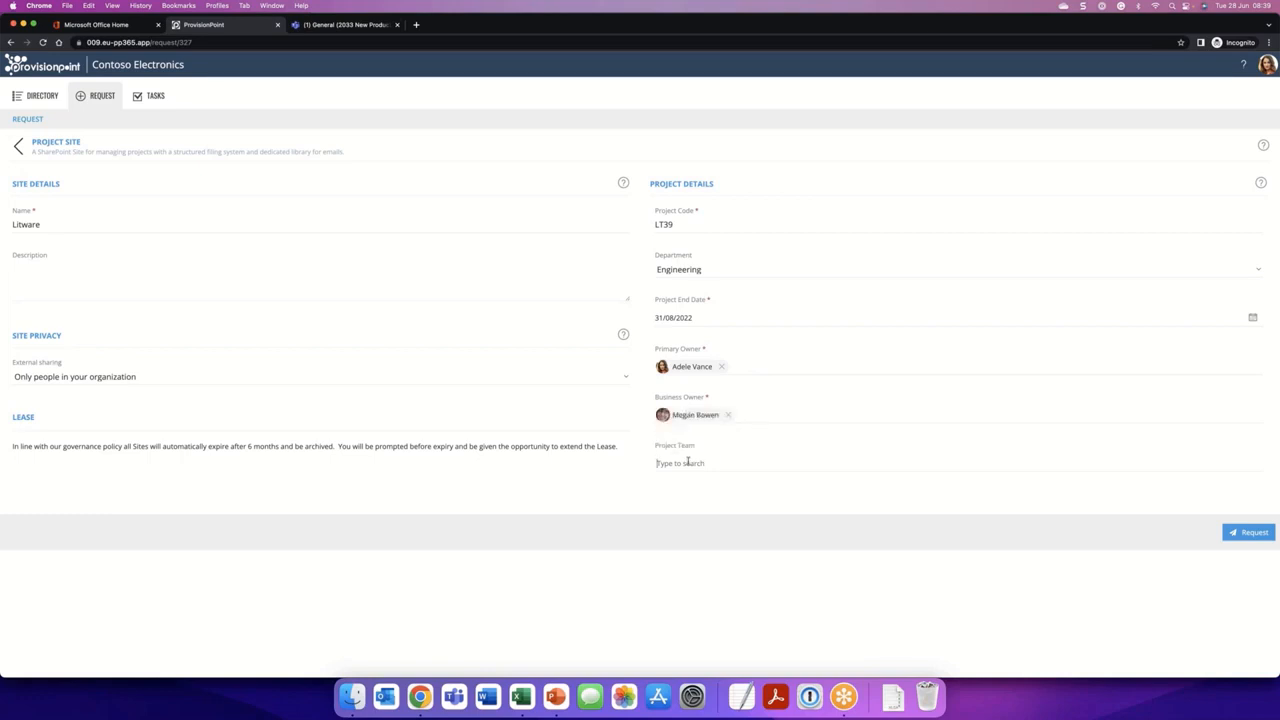
- Add a colleague to the project team and submit the Project Site request
type("chri")
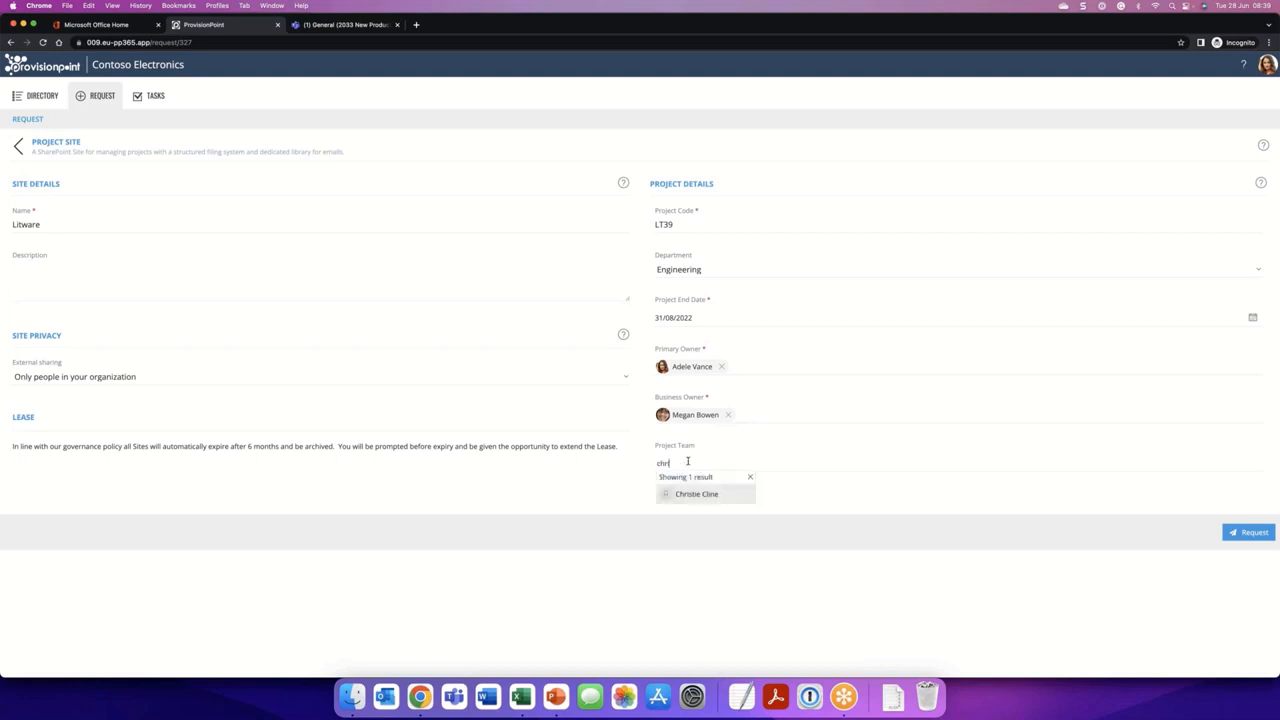
left_click(718, 494)
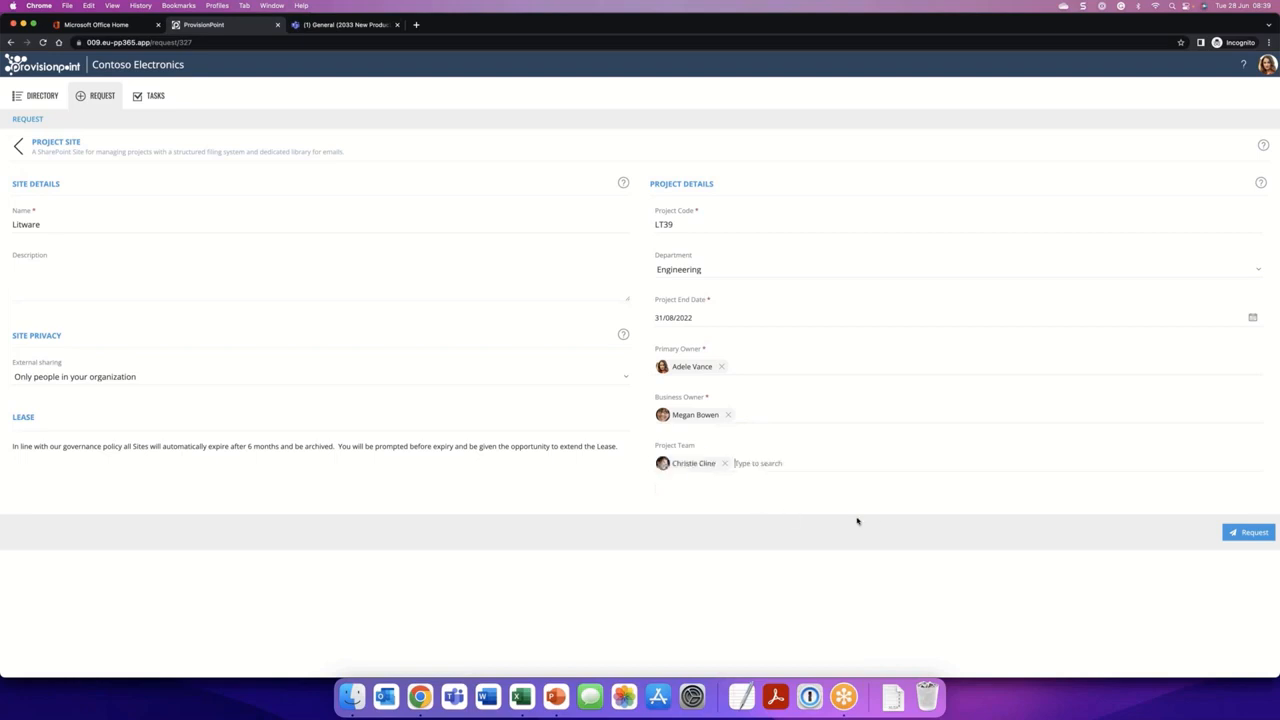
left_click(1258, 539)
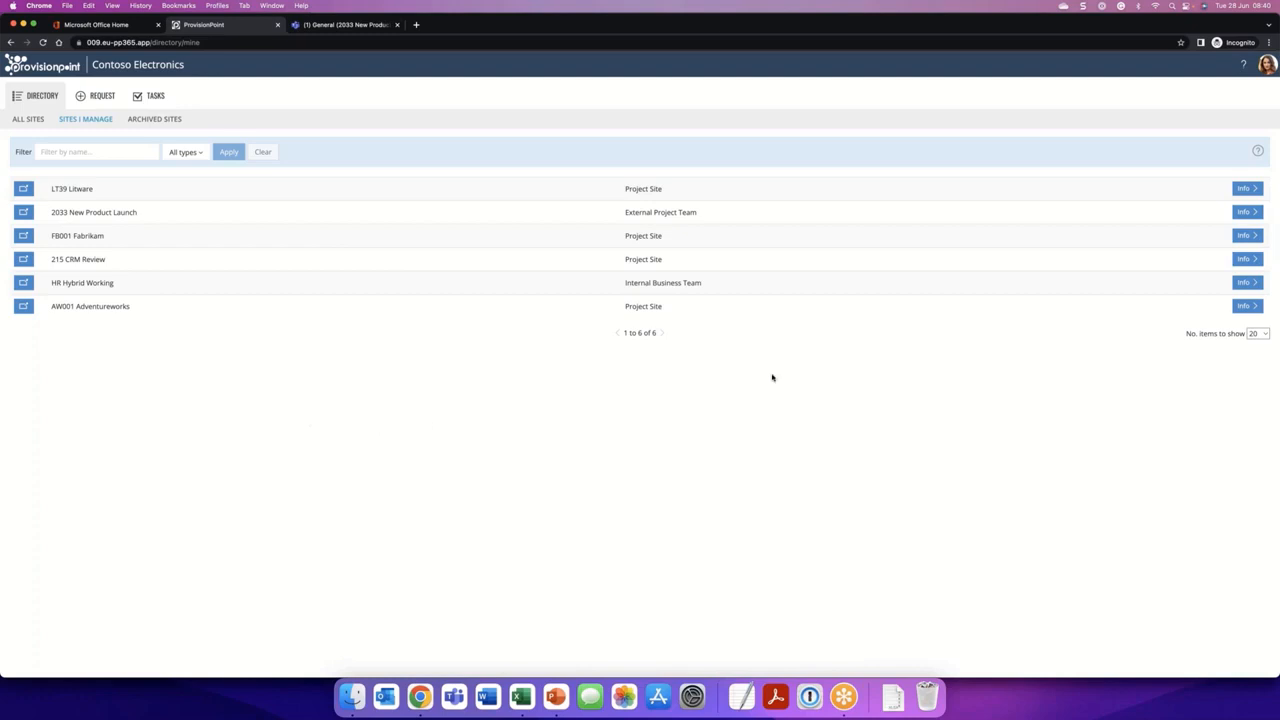
- Check LT39 Litware's details, and open its SharePoint site from the full directory, dismissing the template offer and next-steps suggestions
left_click(1245, 188)
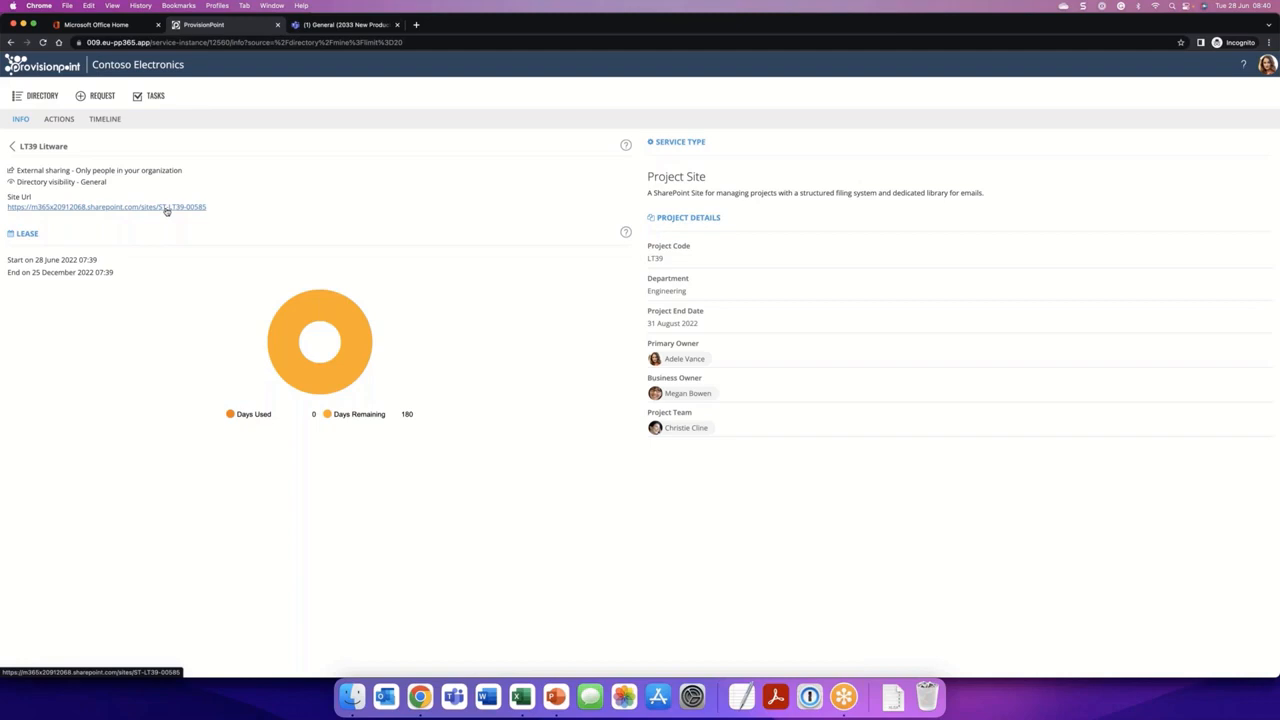
left_click(31, 98)
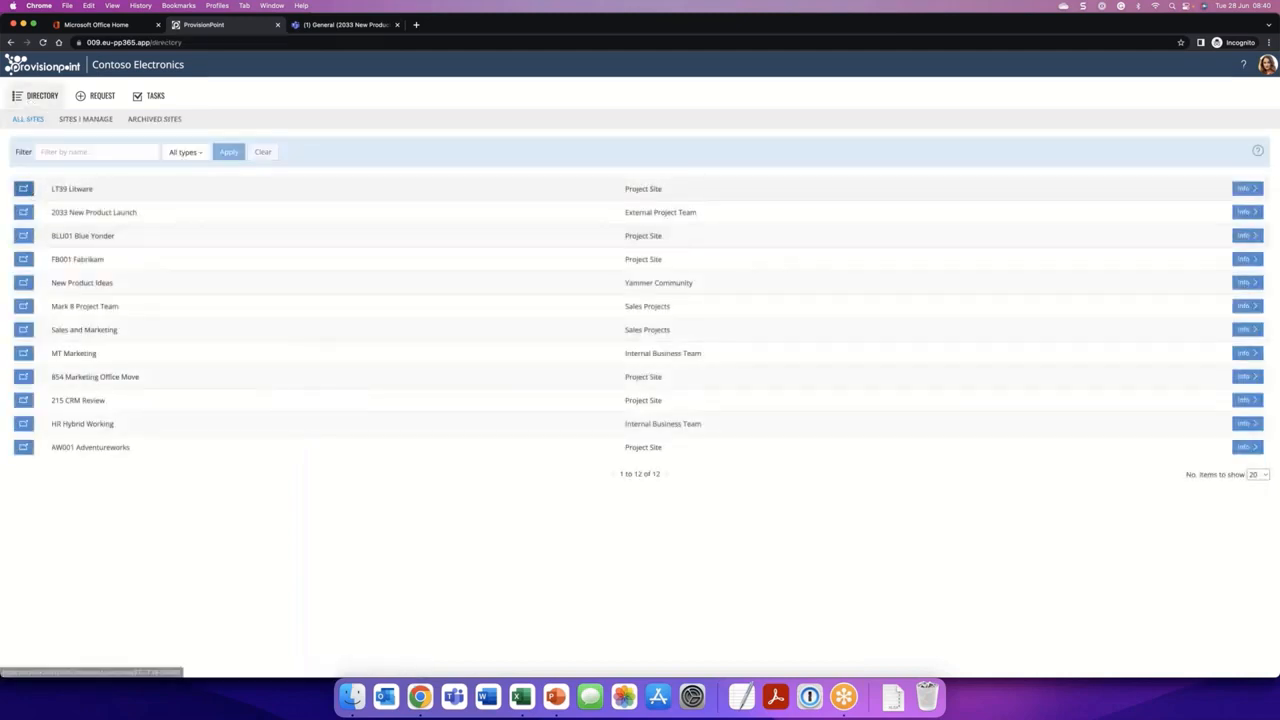
left_click(29, 193)
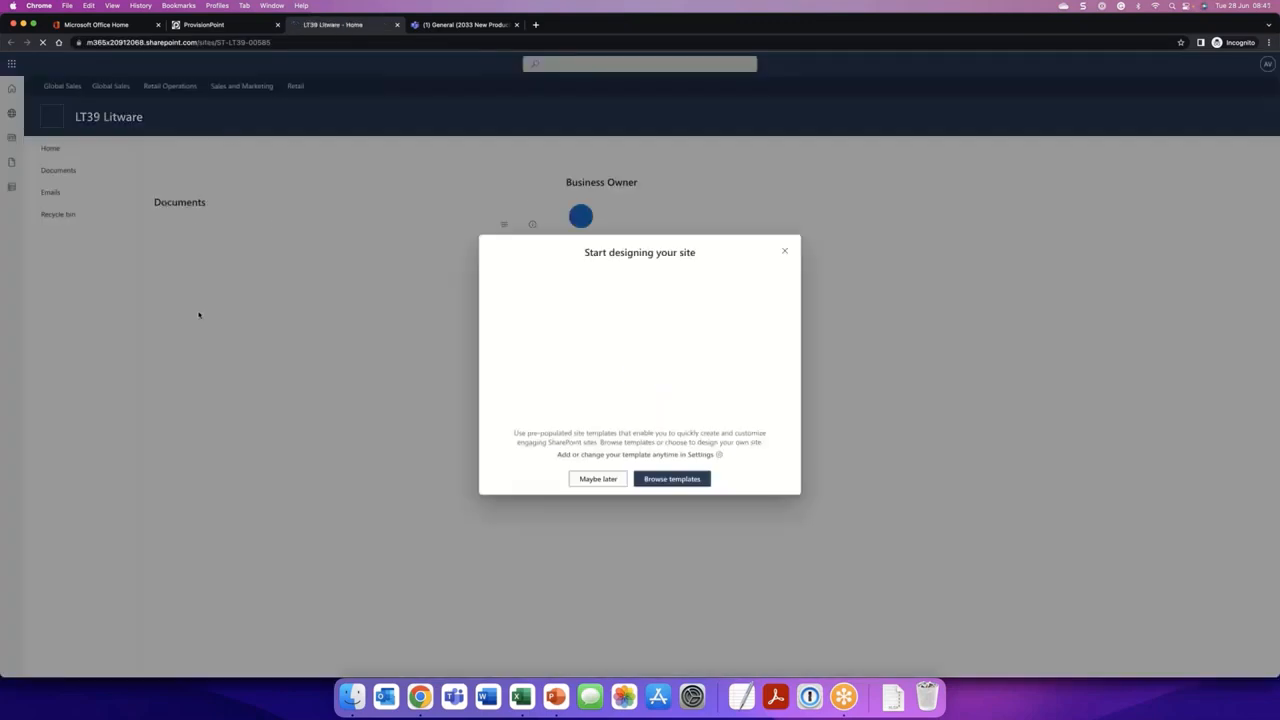
left_click(604, 482)
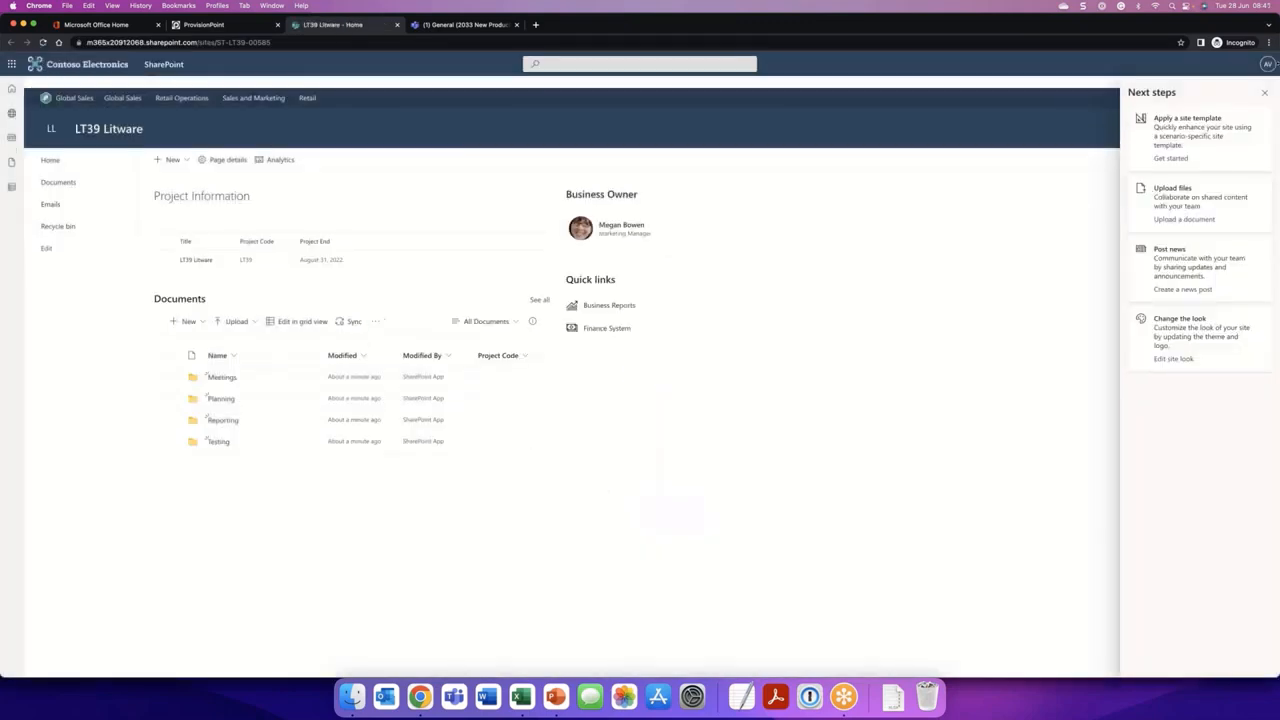
left_click(1264, 92)
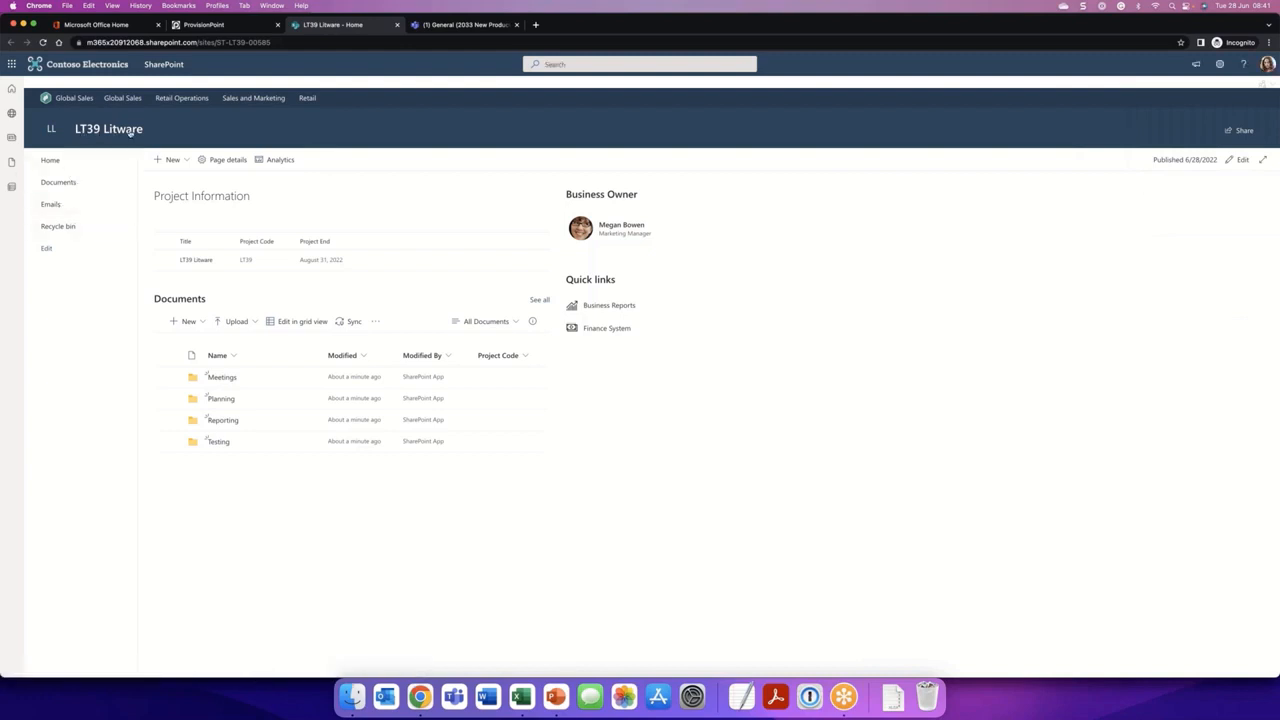
- Examine the site's URL, the full details of its Project Information entry and the Emails library
left_click_drag(219, 42, 320, 42)
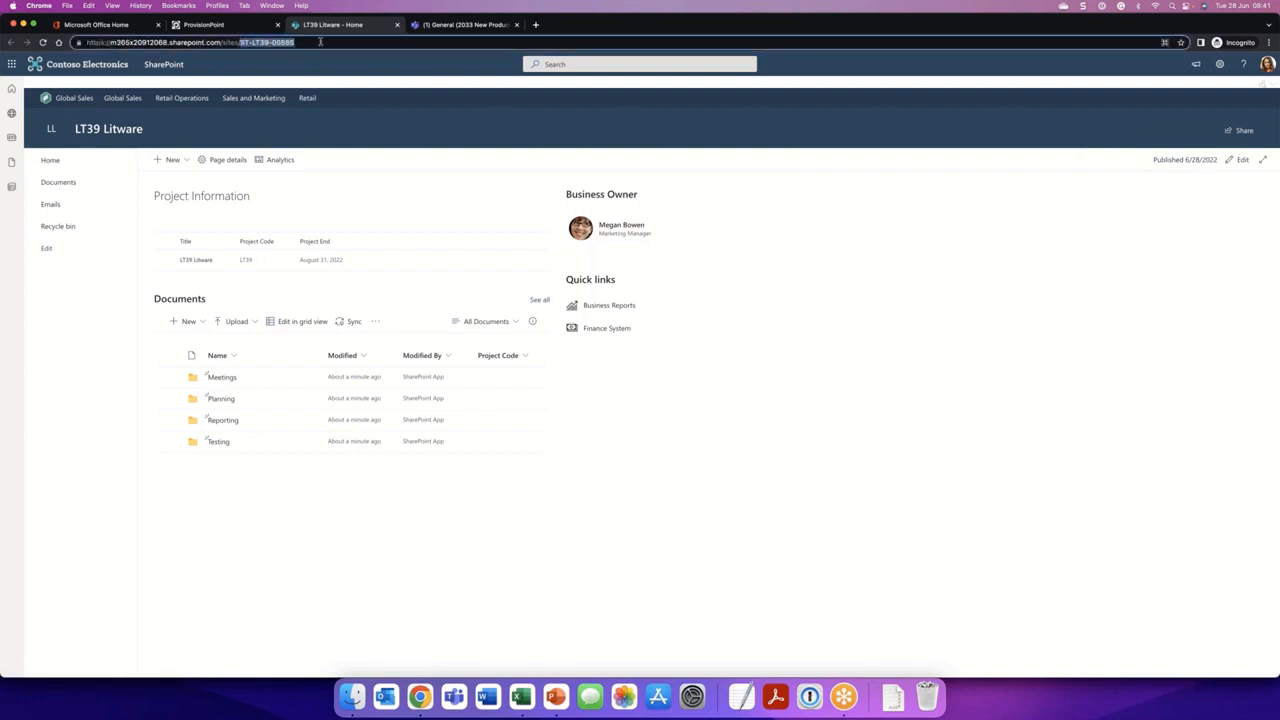
left_click(98, 438)
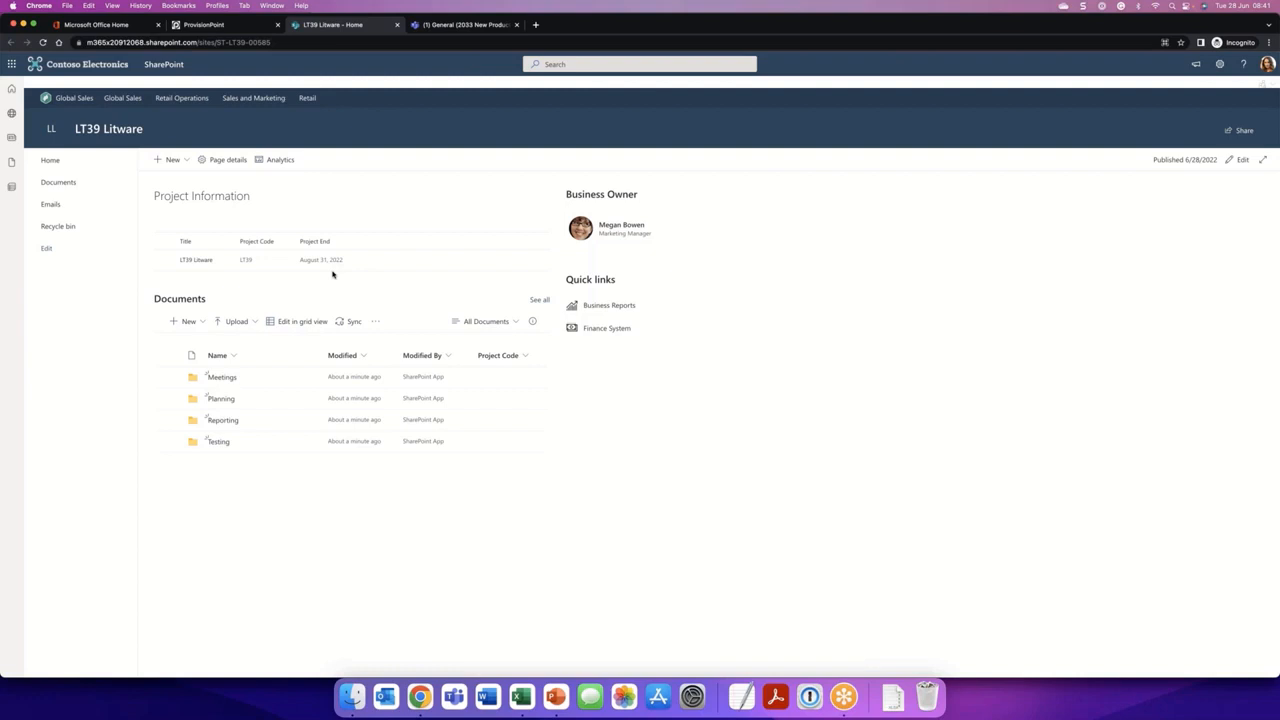
left_click(163, 260)
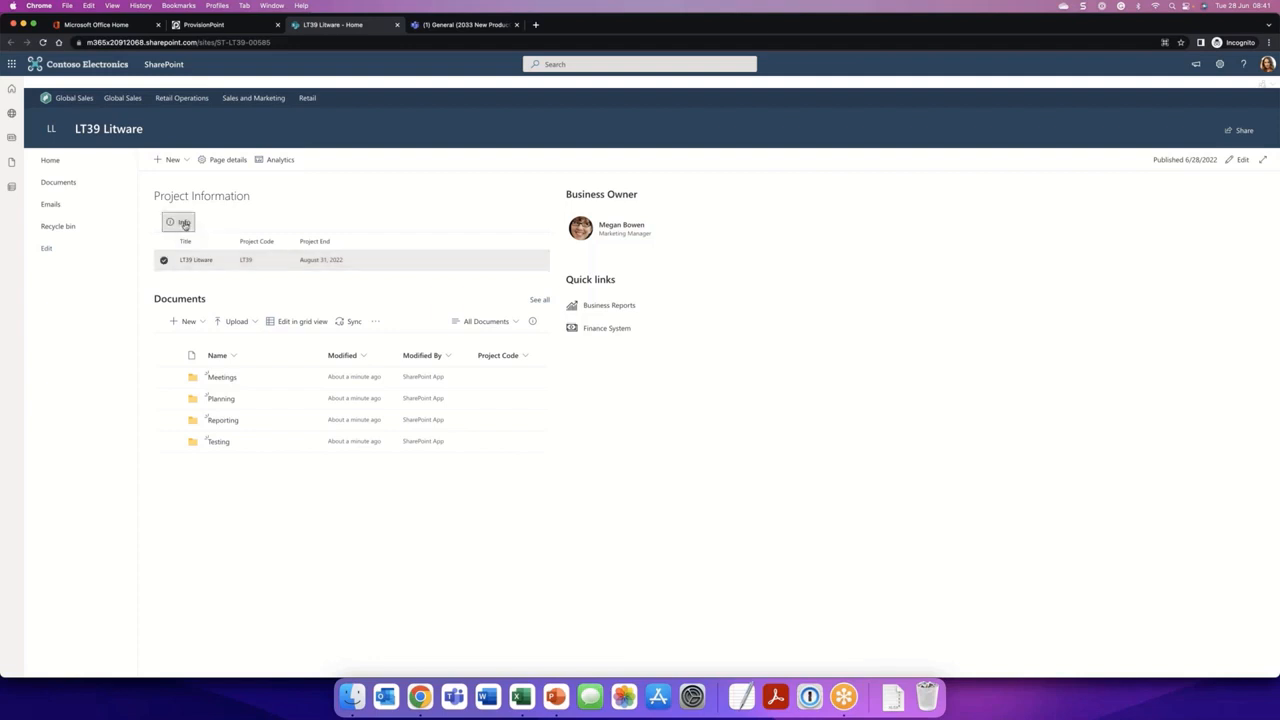
left_click(180, 222)
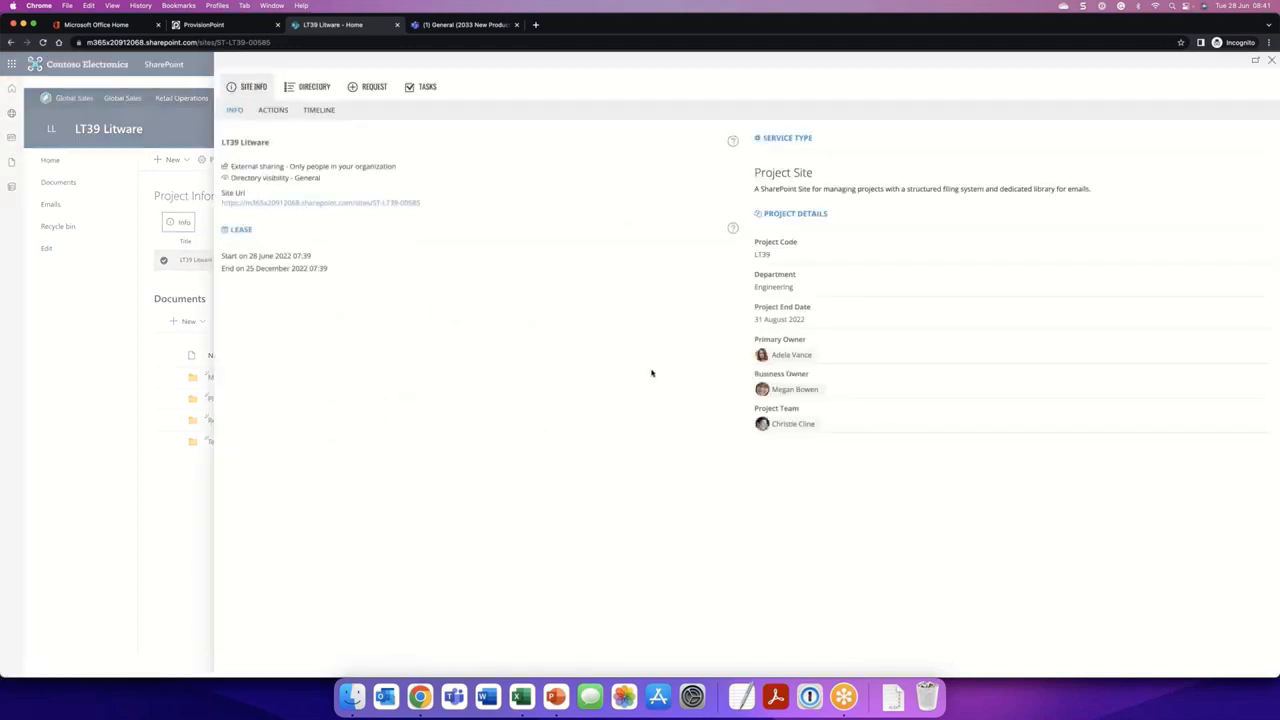
left_click(1273, 62)
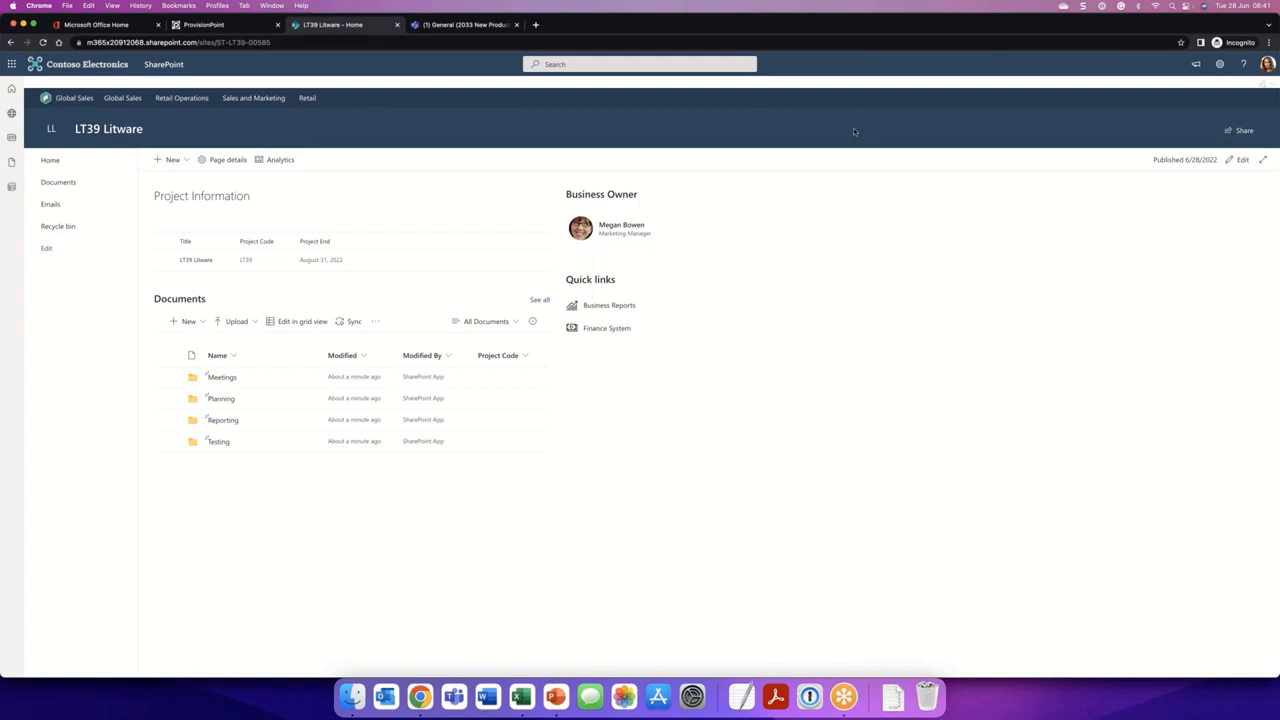
left_click(75, 207)
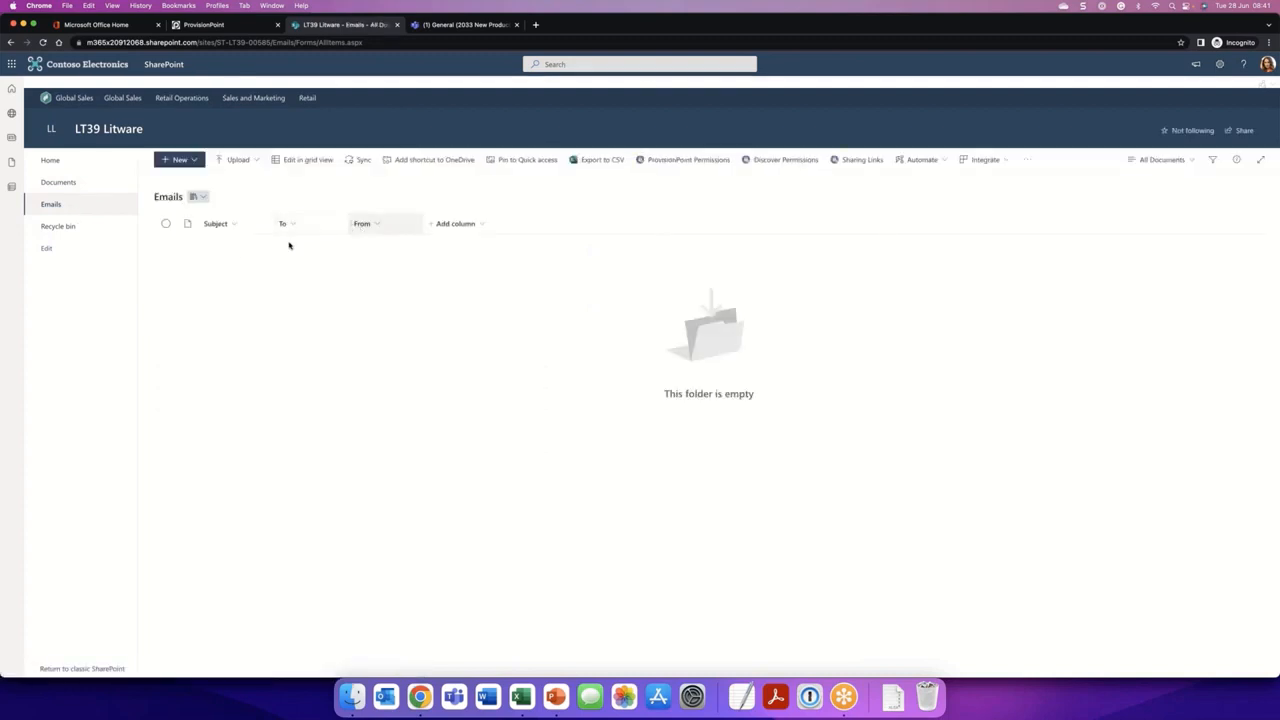
- Upload Project Plan.xlsx into the Planning folder of the Documents library
left_click(84, 190)
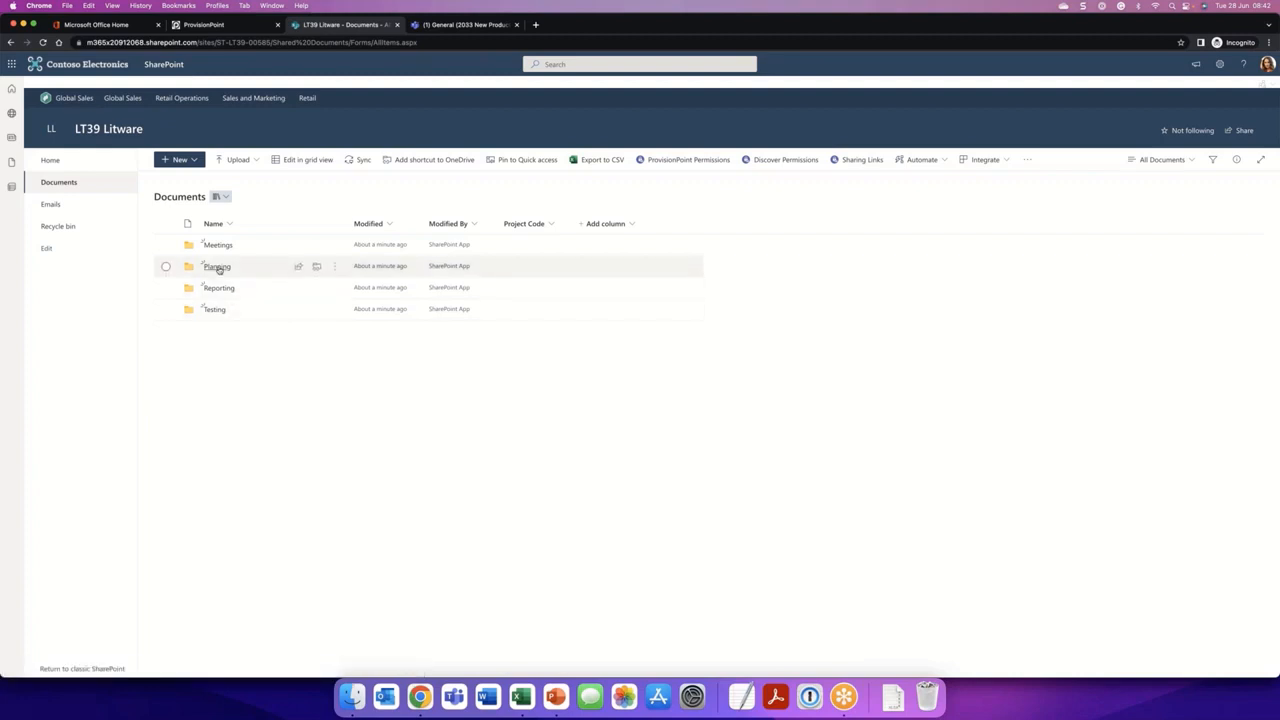
left_click(217, 267)
left_click(255, 164)
left_click(255, 180)
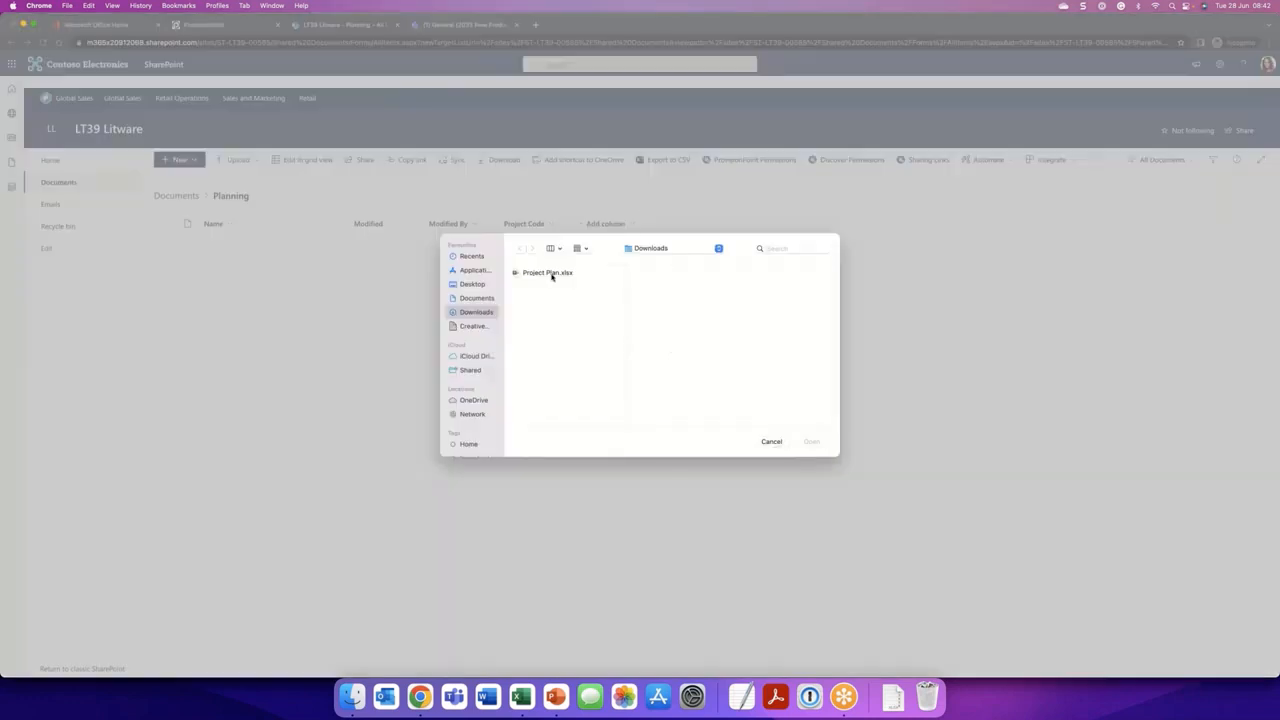
double_click(551, 274)
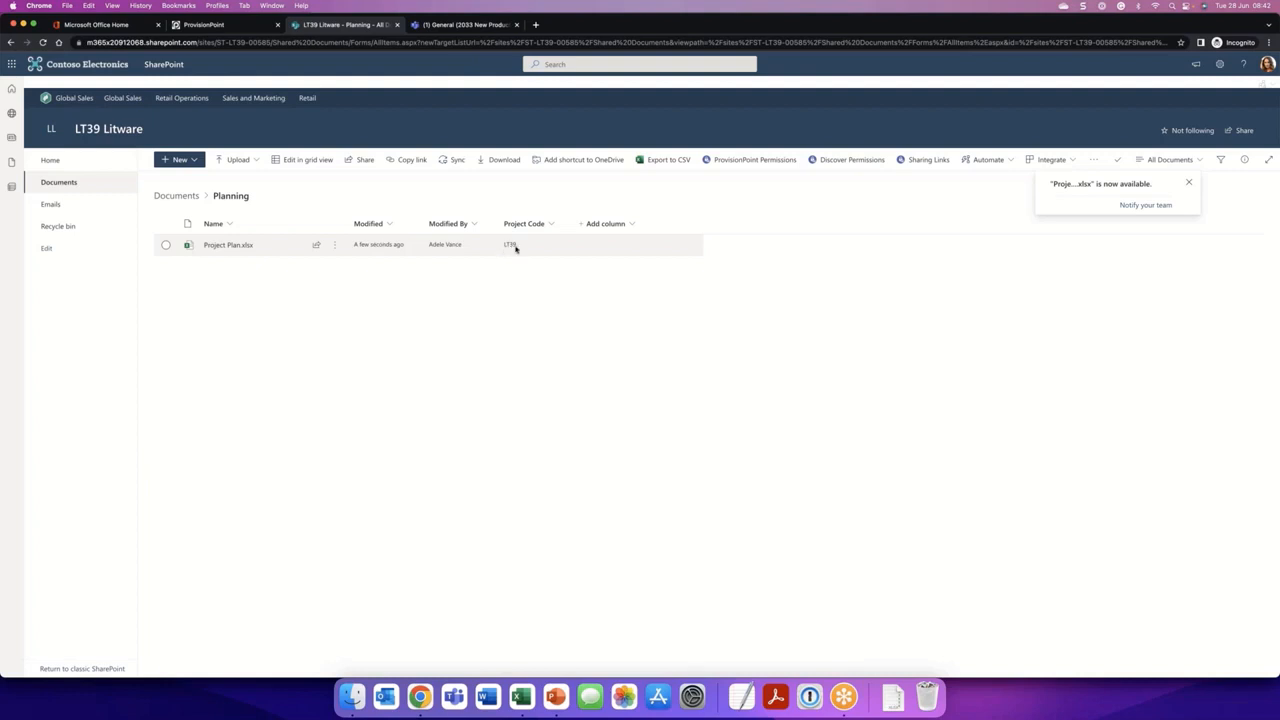
- Switch to ProvisionPoint to check the project code in LT39 Litware's details, and return to the SharePoint Planning folder
left_click(230, 25)
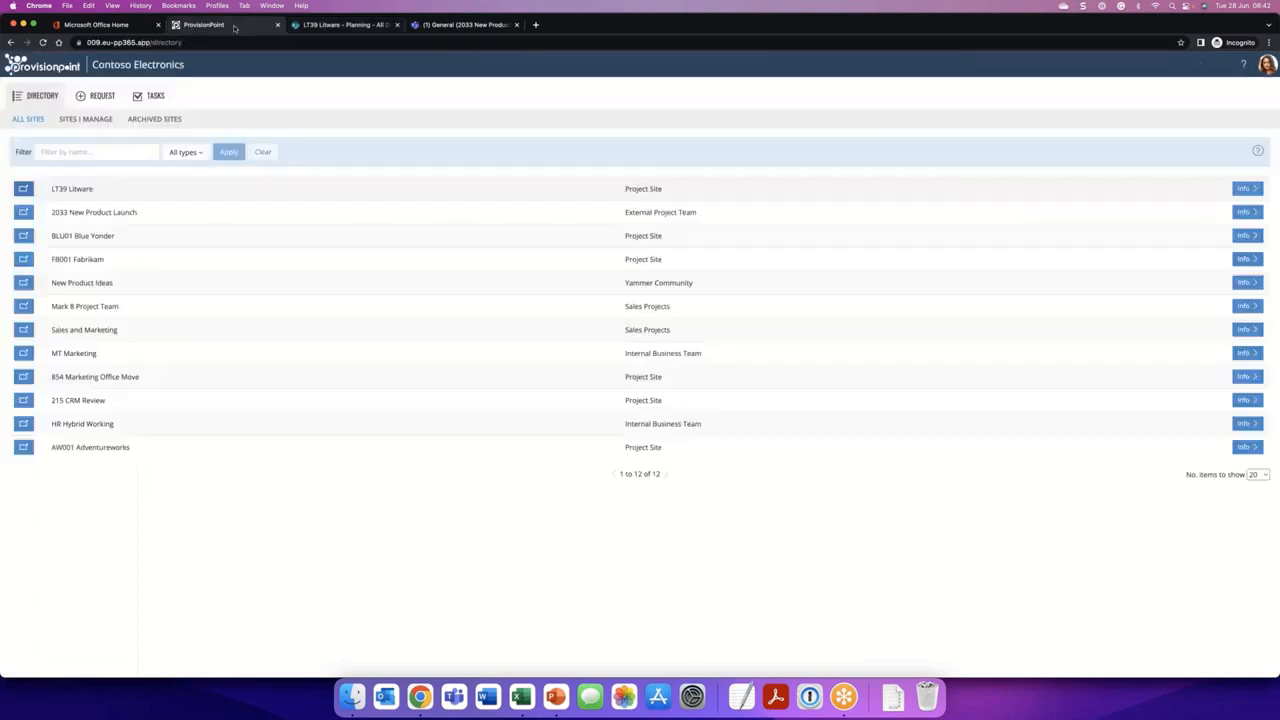
left_click(1246, 188)
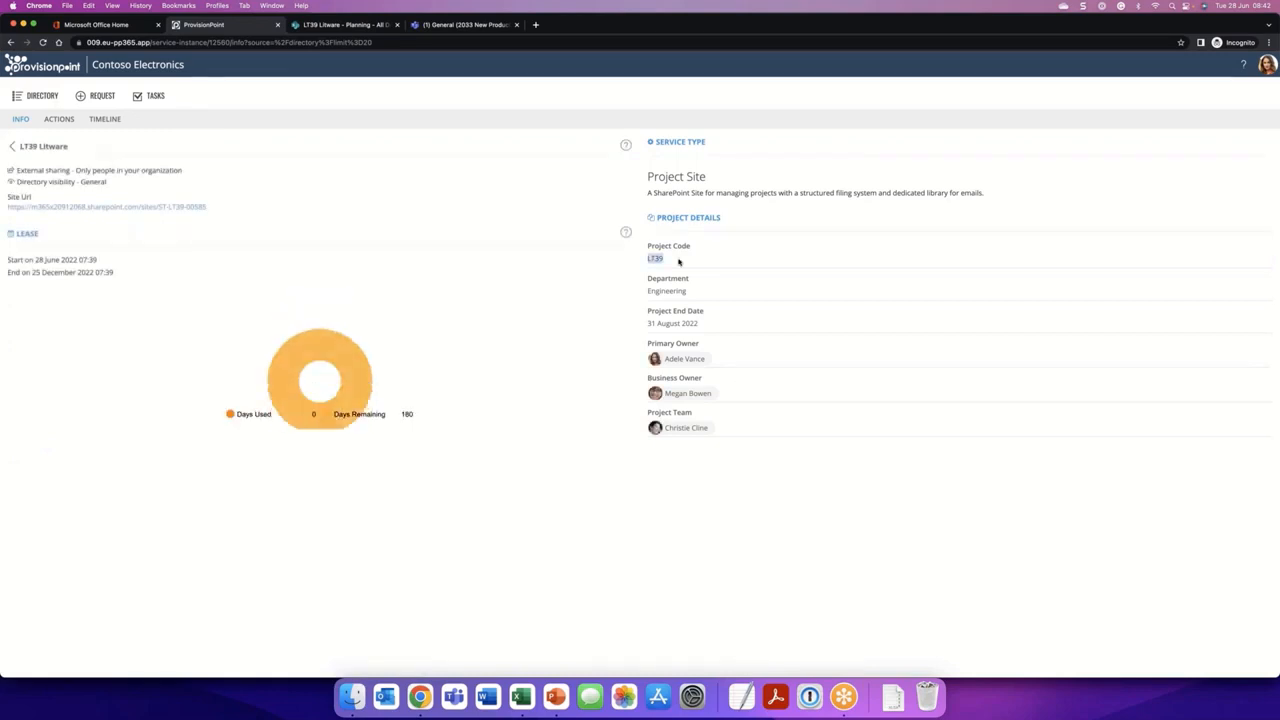
left_click(340, 24)
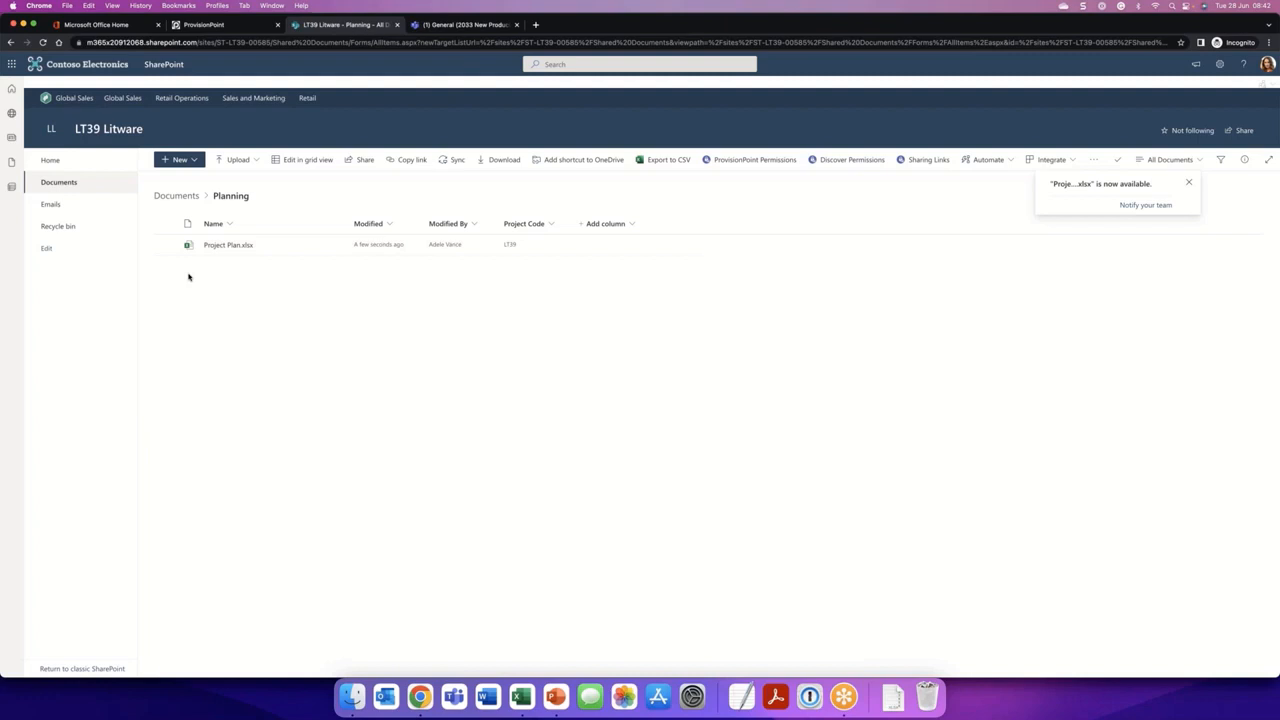
- Examine the properties of Project Plan.xlsx and the retention label options available for it
left_click(165, 245)
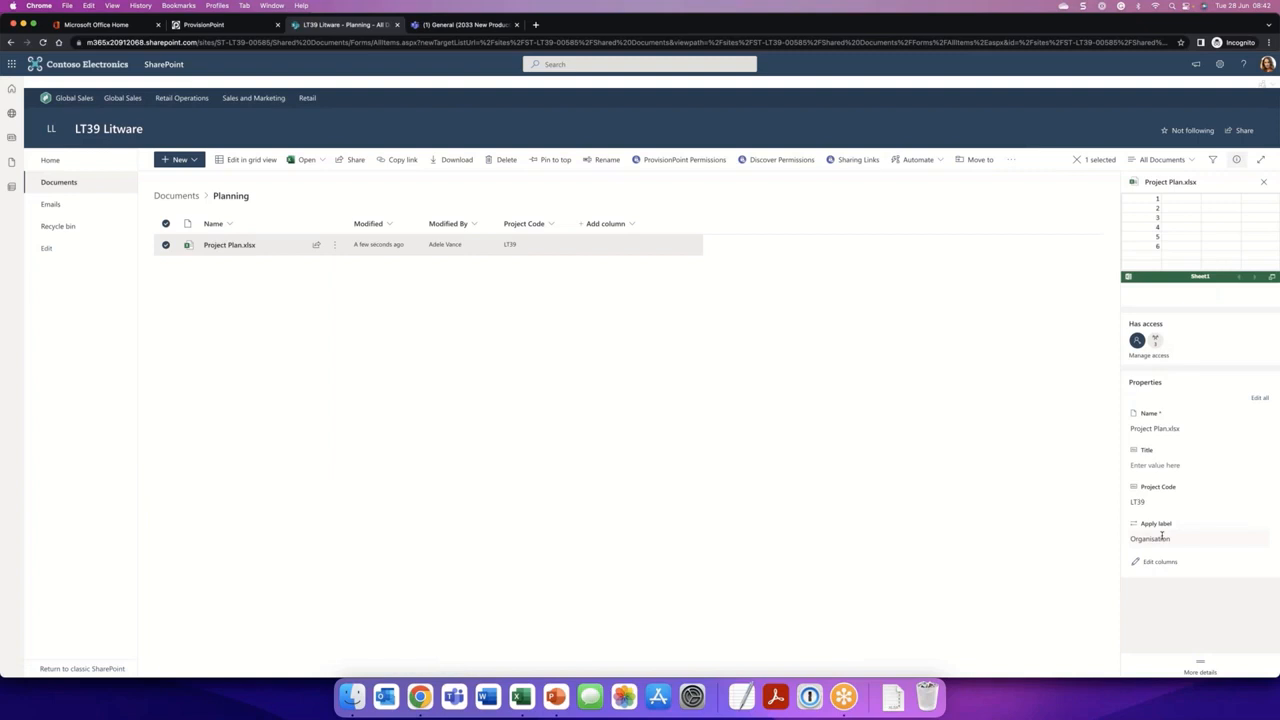
left_click(1162, 538)
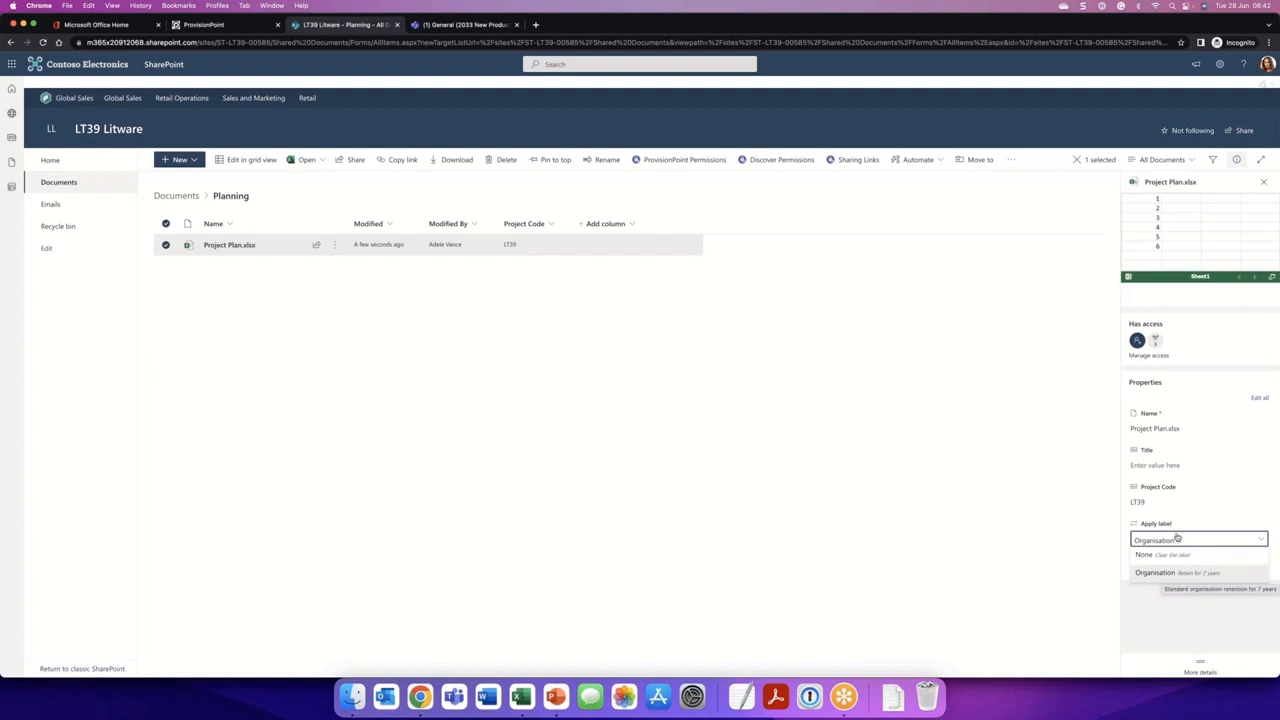
left_click(1014, 471)
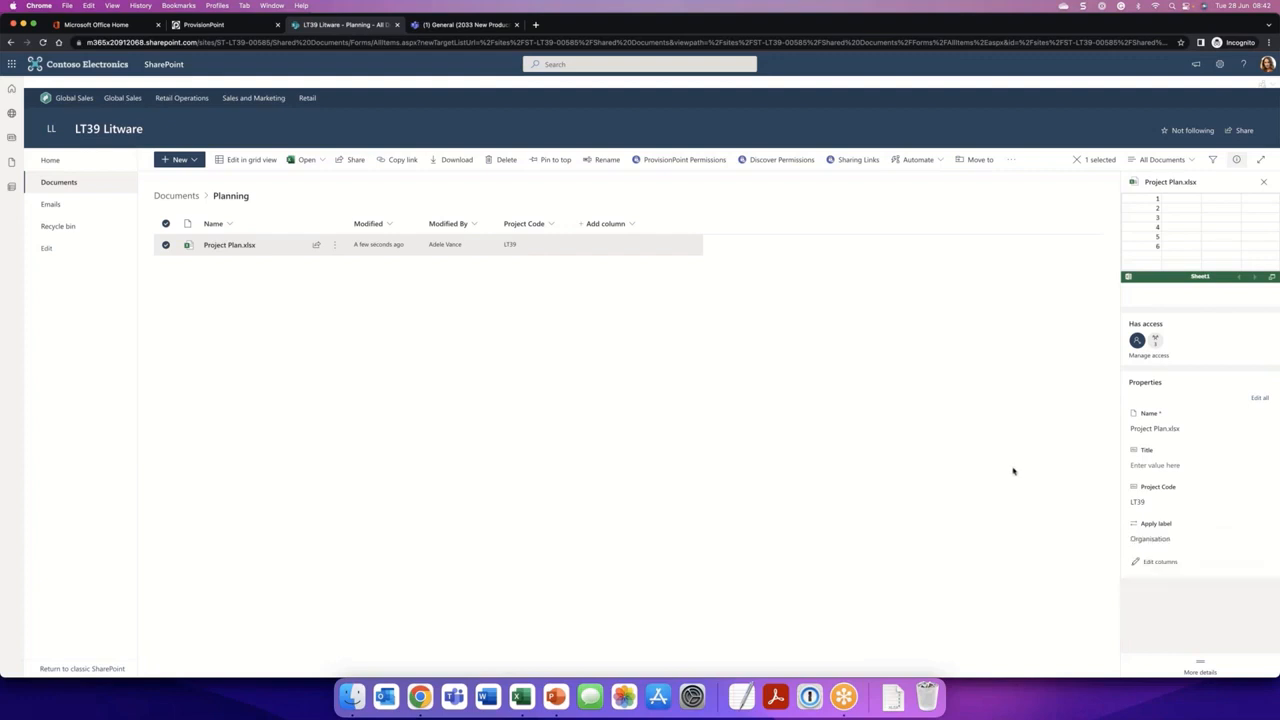
- Close the LT39 Litware site, switch to ProvisionPoint in Microsoft Teams and start a new External Project Team request
left_click(397, 24)
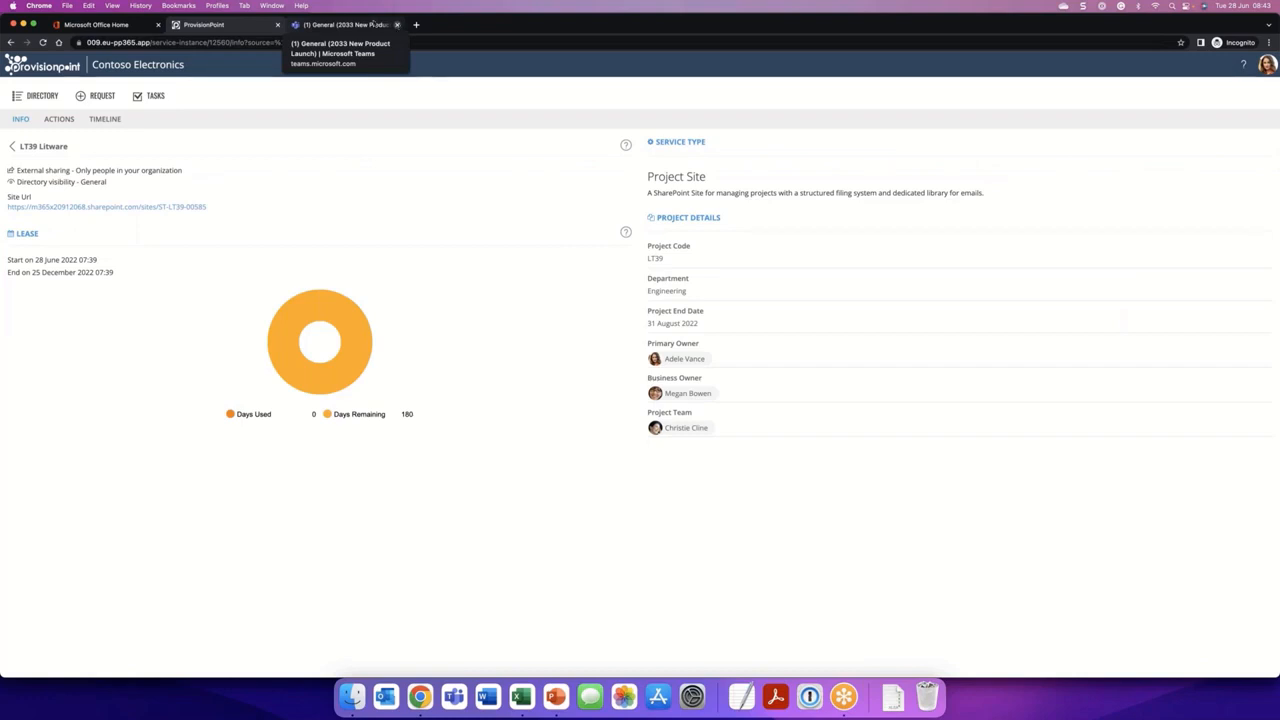
left_click(98, 95)
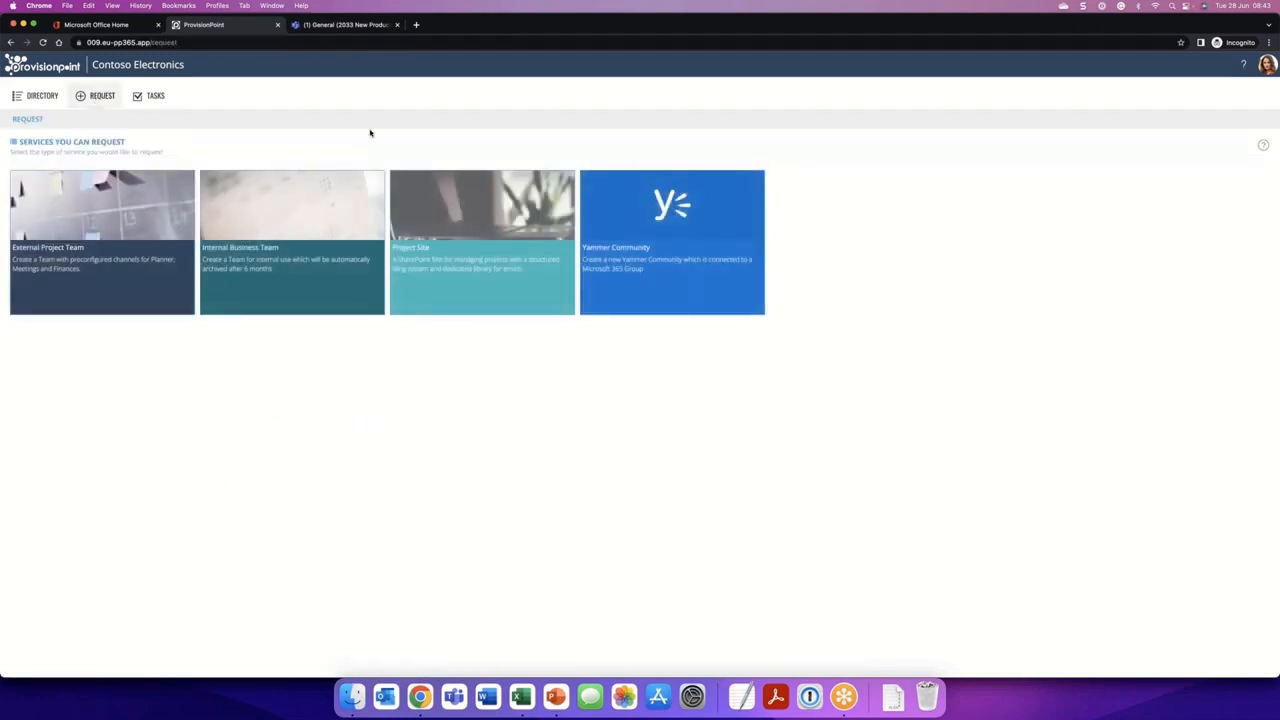
left_click(358, 24)
left_click(18, 177)
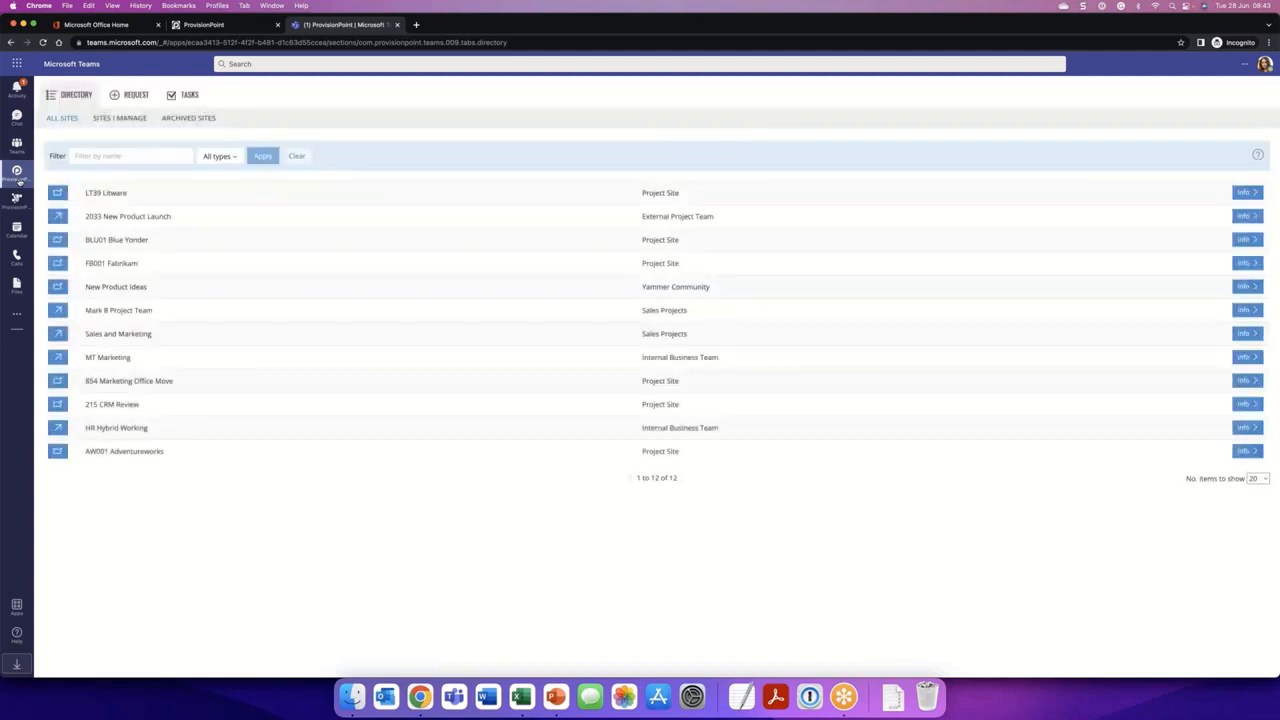
left_click(137, 90)
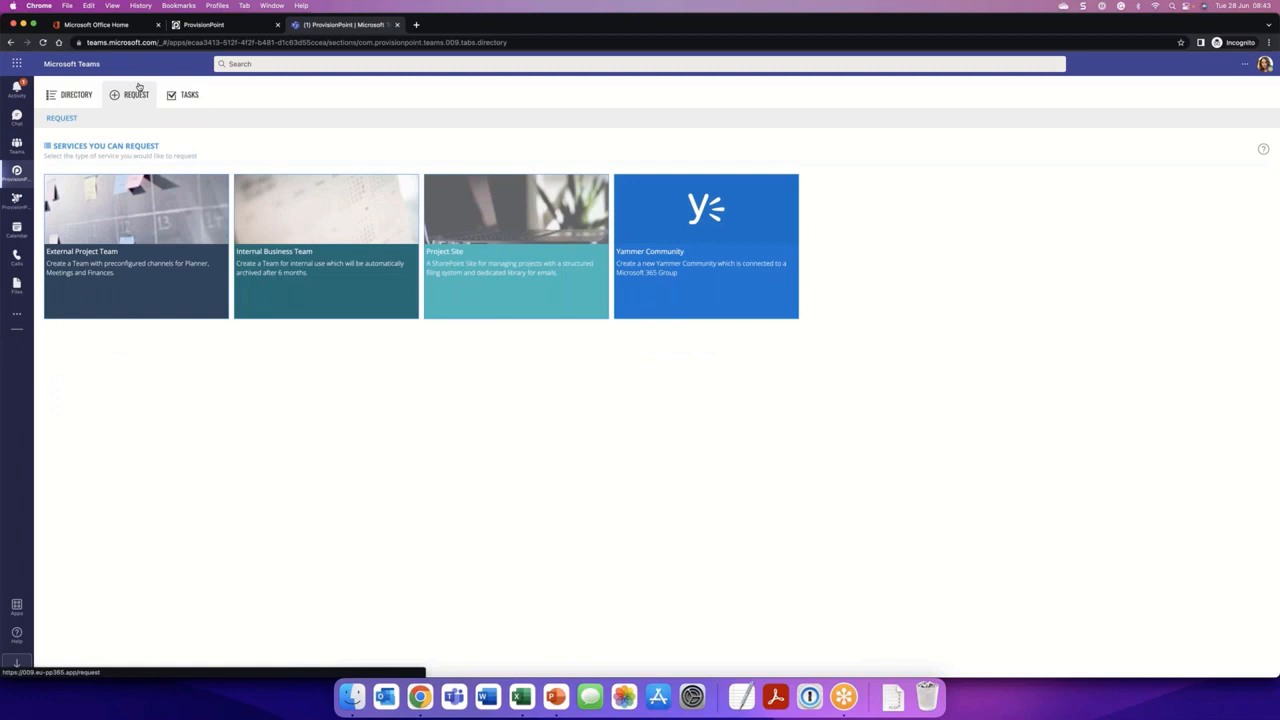
left_click(206, 232)
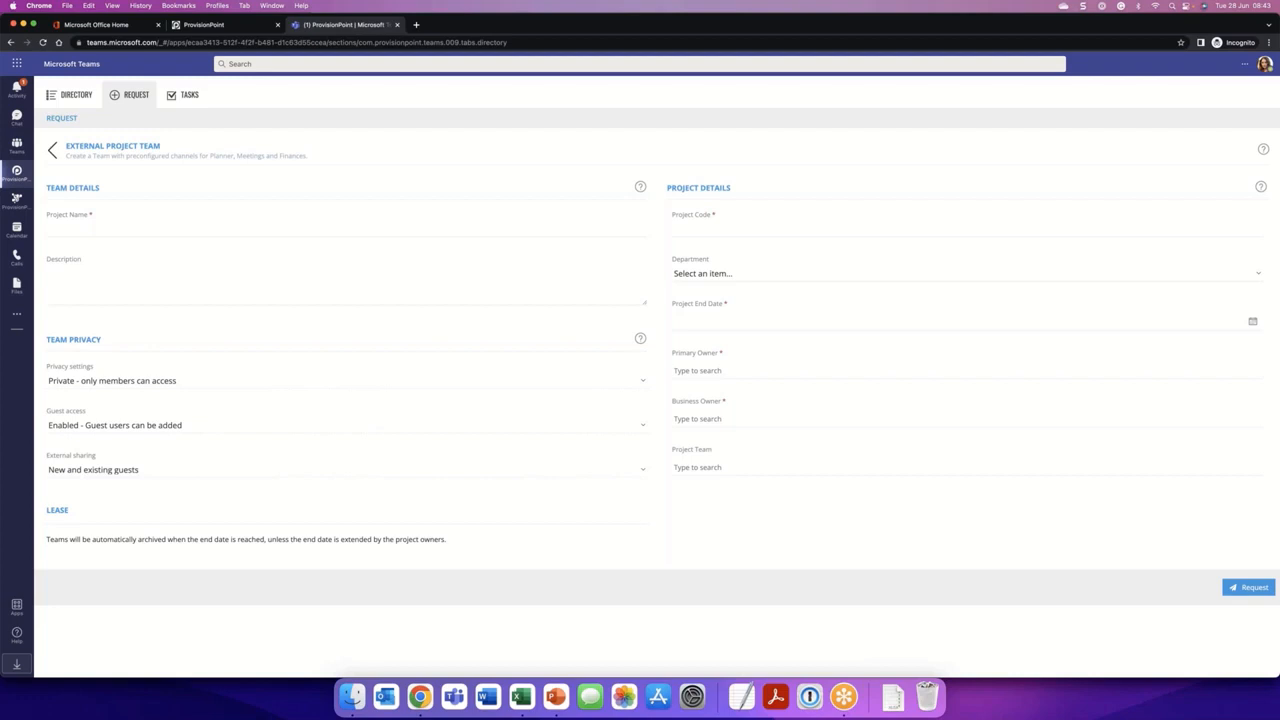
- Enter CRm Project as the project name and 0844 as the project code in the request form
left_click(205, 223)
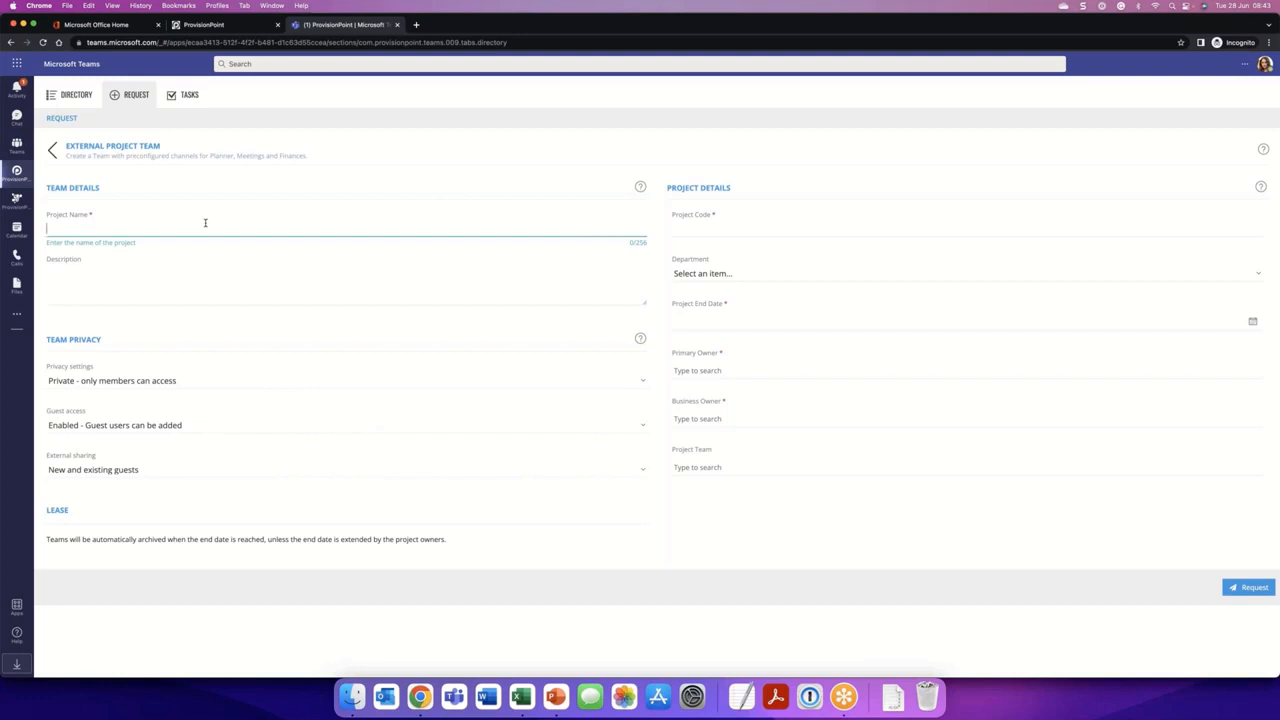
type("CRm Project")
left_click(733, 231)
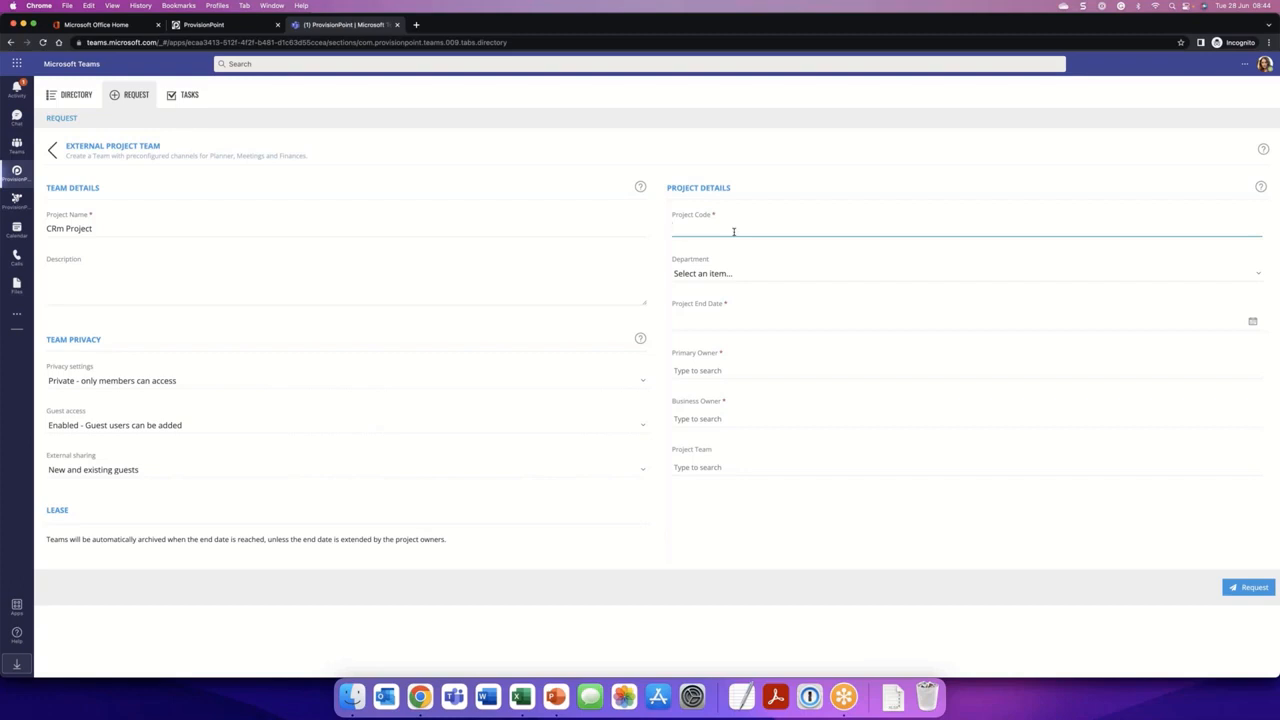
type("0844")
- Set the request's department to Sales and its project end date to 31/08/2022
left_click(755, 275)
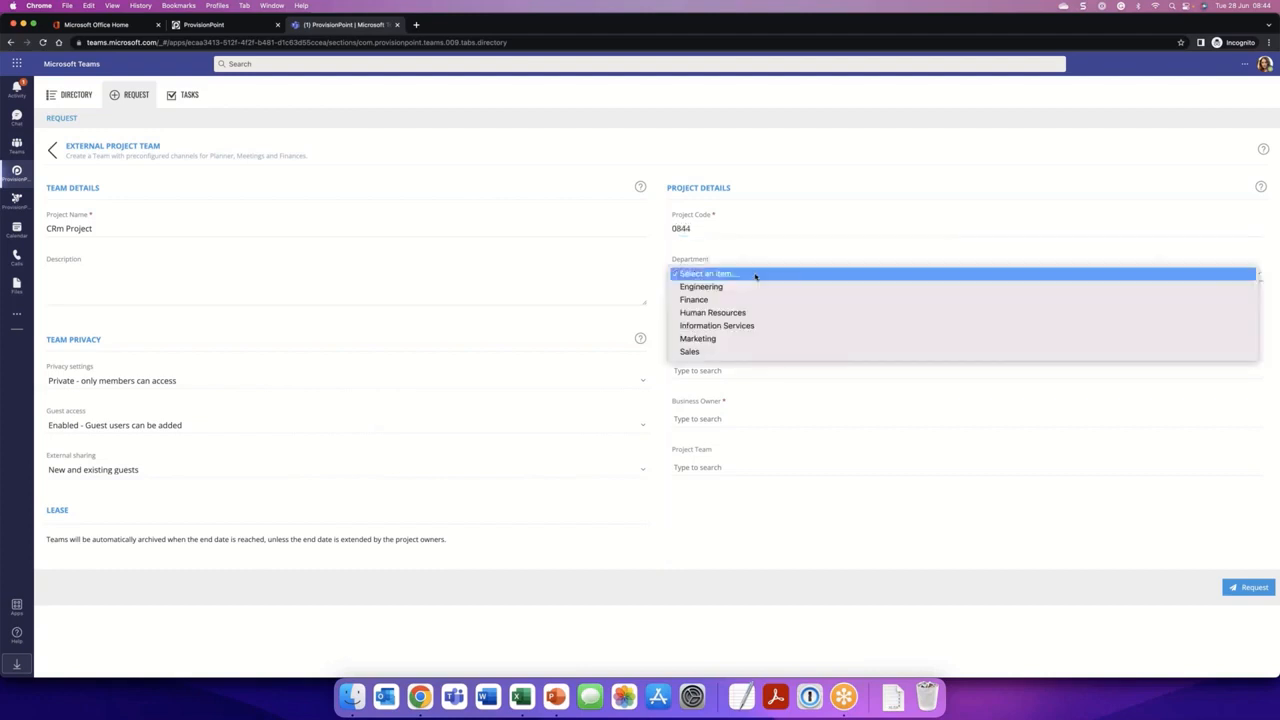
left_click(731, 350)
left_click(723, 320)
left_click(1252, 321)
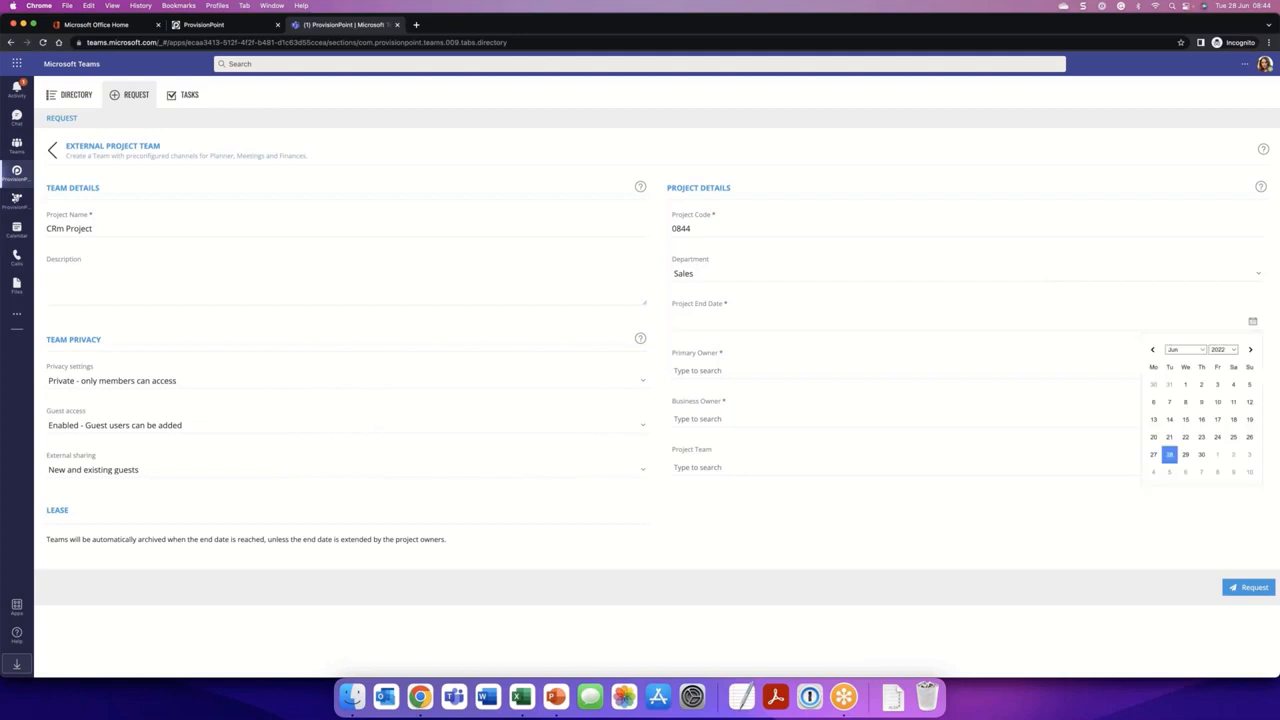
left_click(1185, 471)
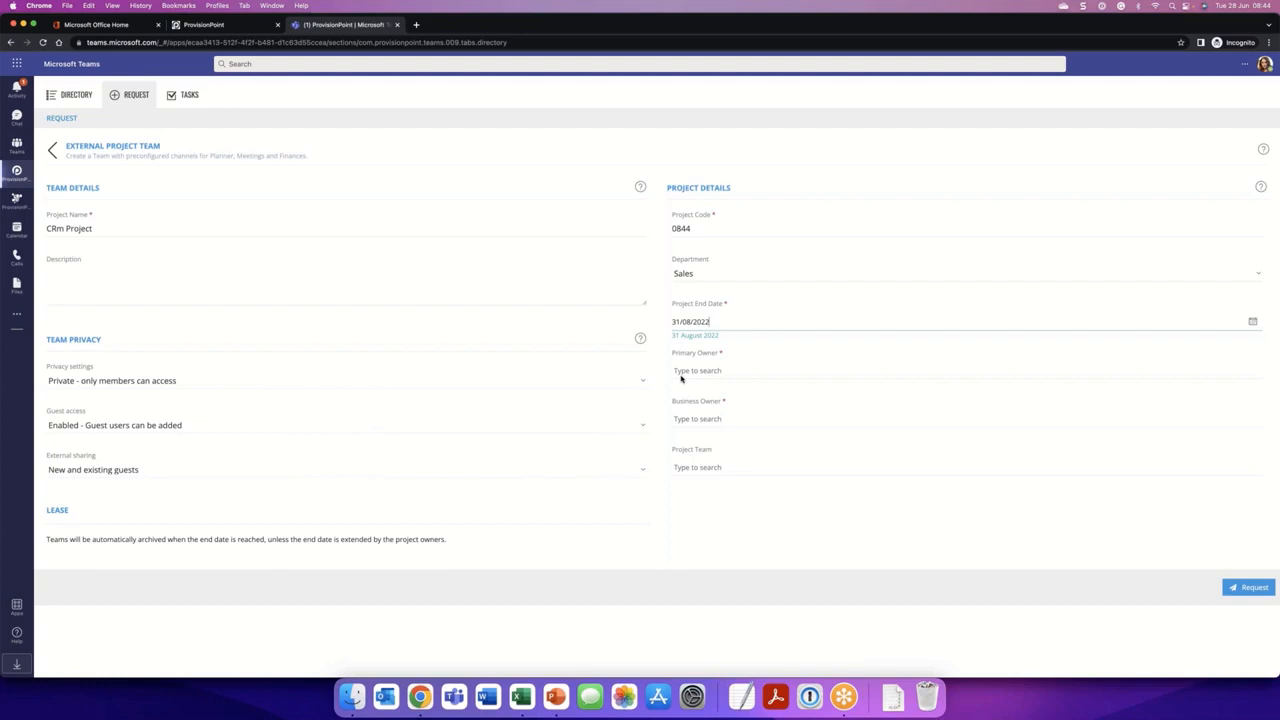
- Assign the primary owner and the business owner of CRm Project, and submit the request
left_click(686, 370)
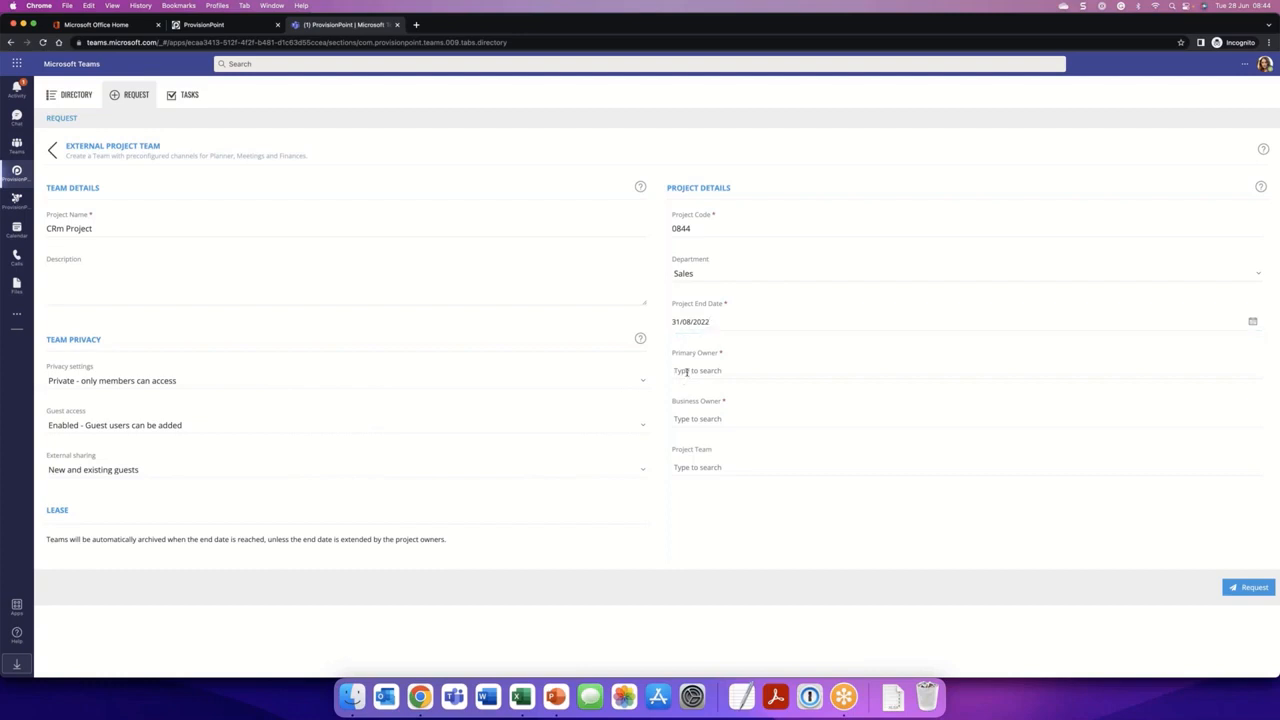
type("adele")
left_click(702, 400)
left_click(701, 419)
type("megan")
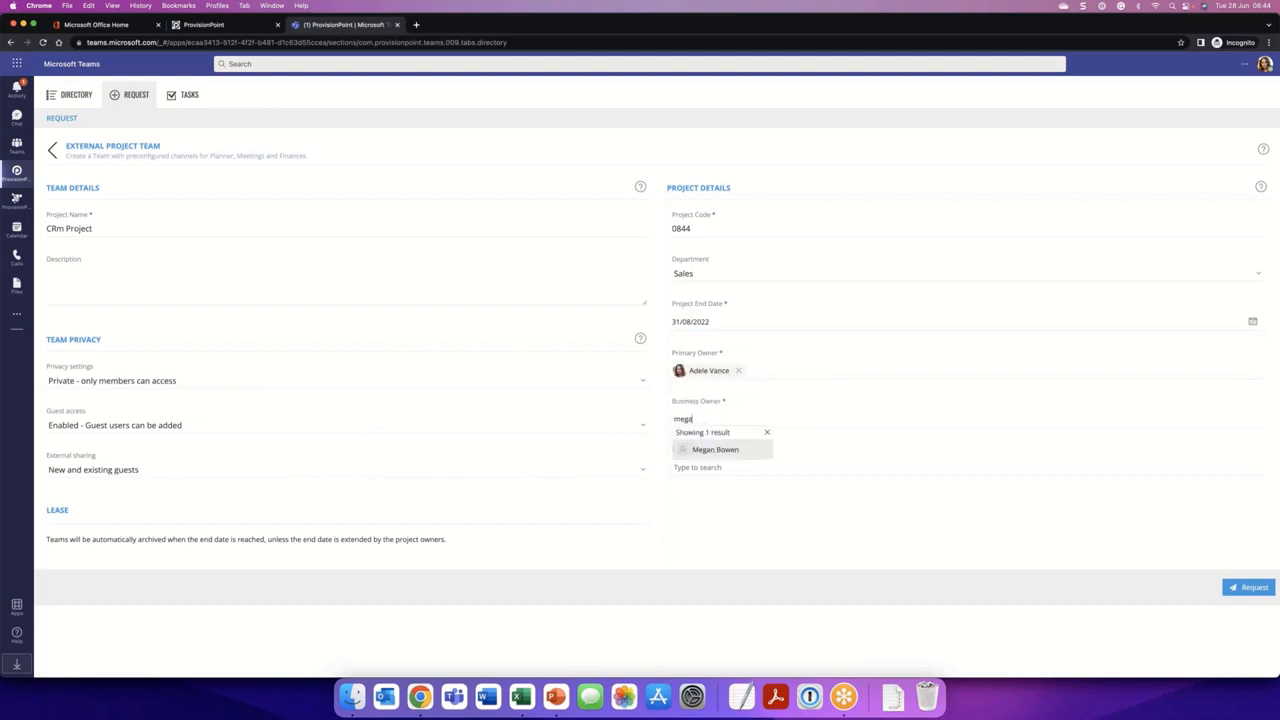
left_click(737, 448)
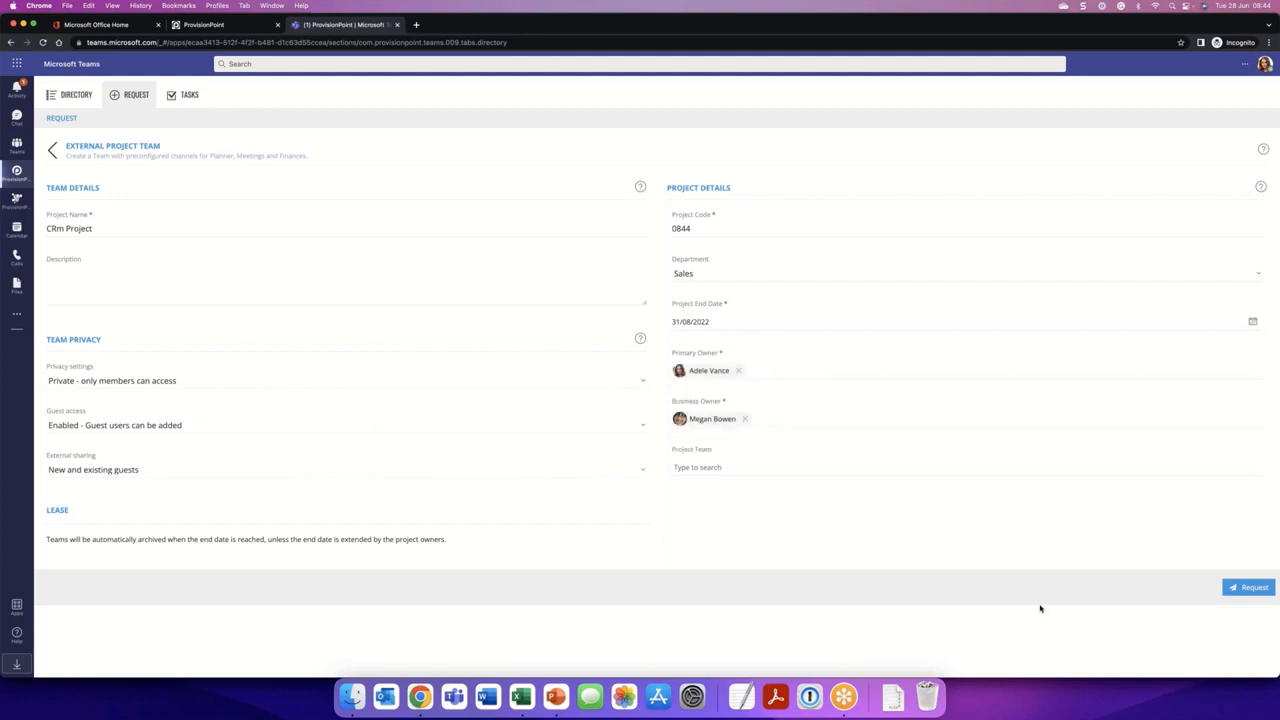
left_click(1254, 588)
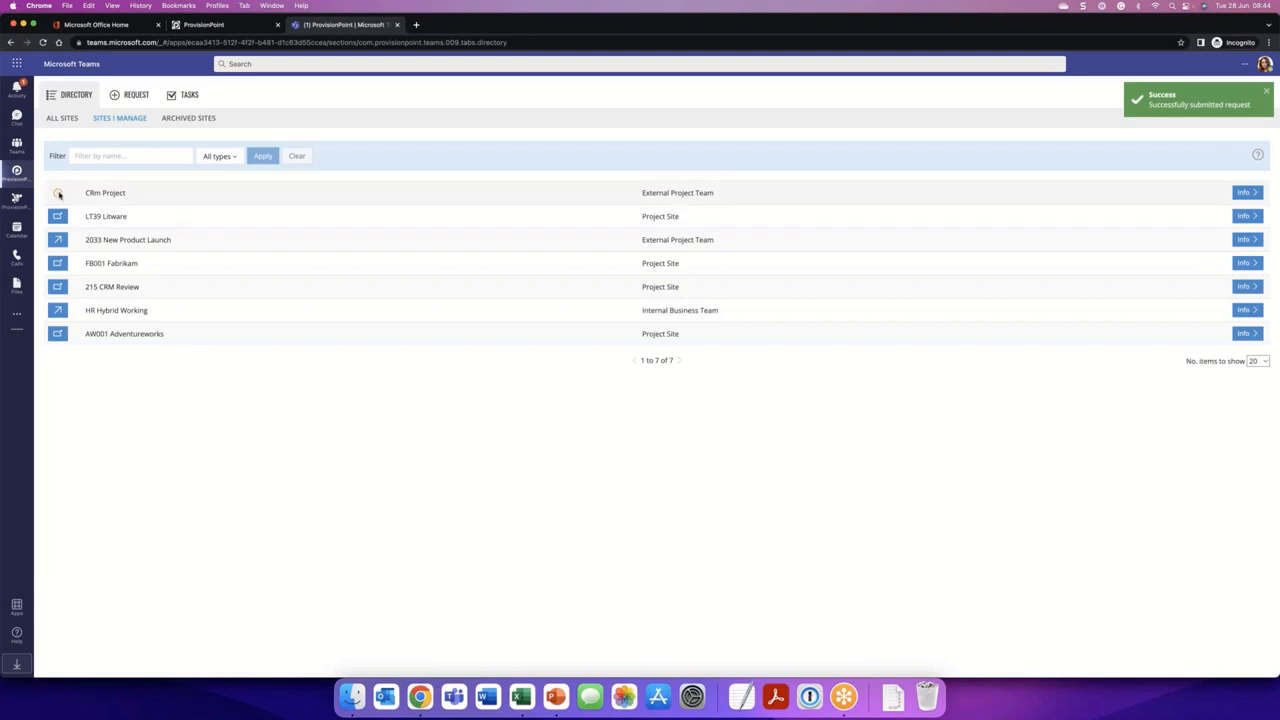
- Switch to the business owner's Outlook mailbox and read the newest approval task email
mouse_move(58, 195)
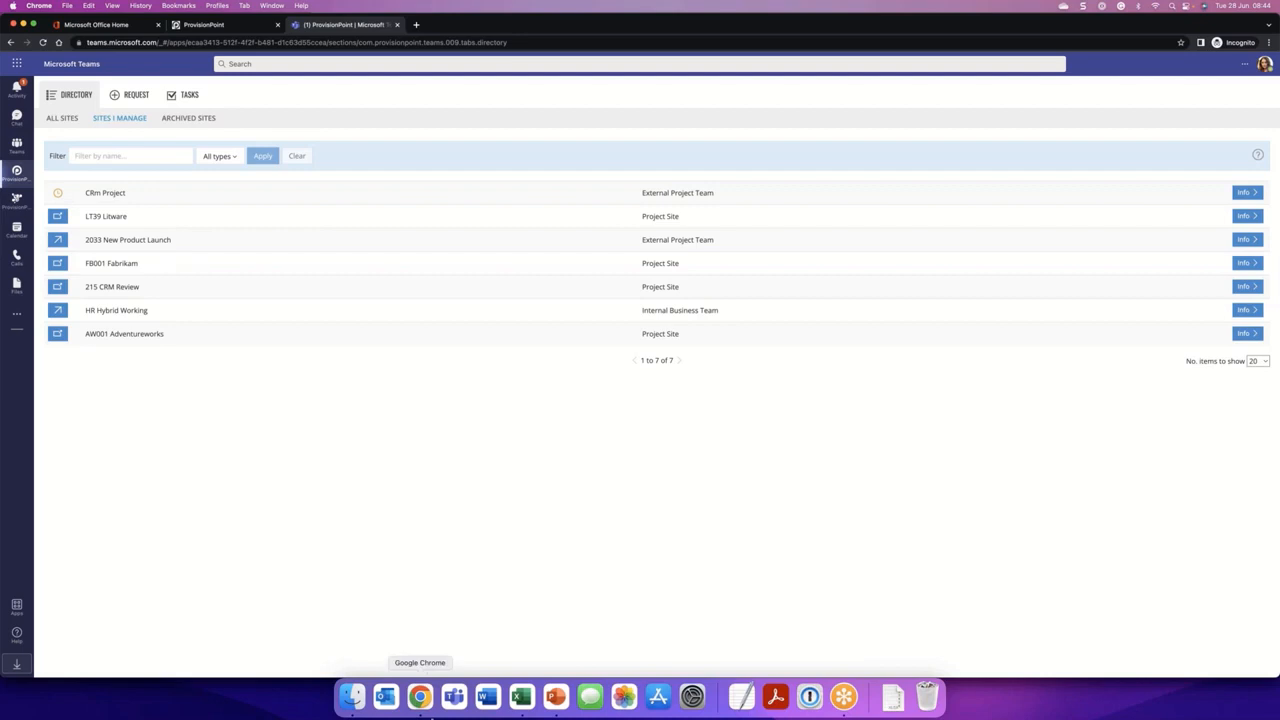
right_click(420, 697)
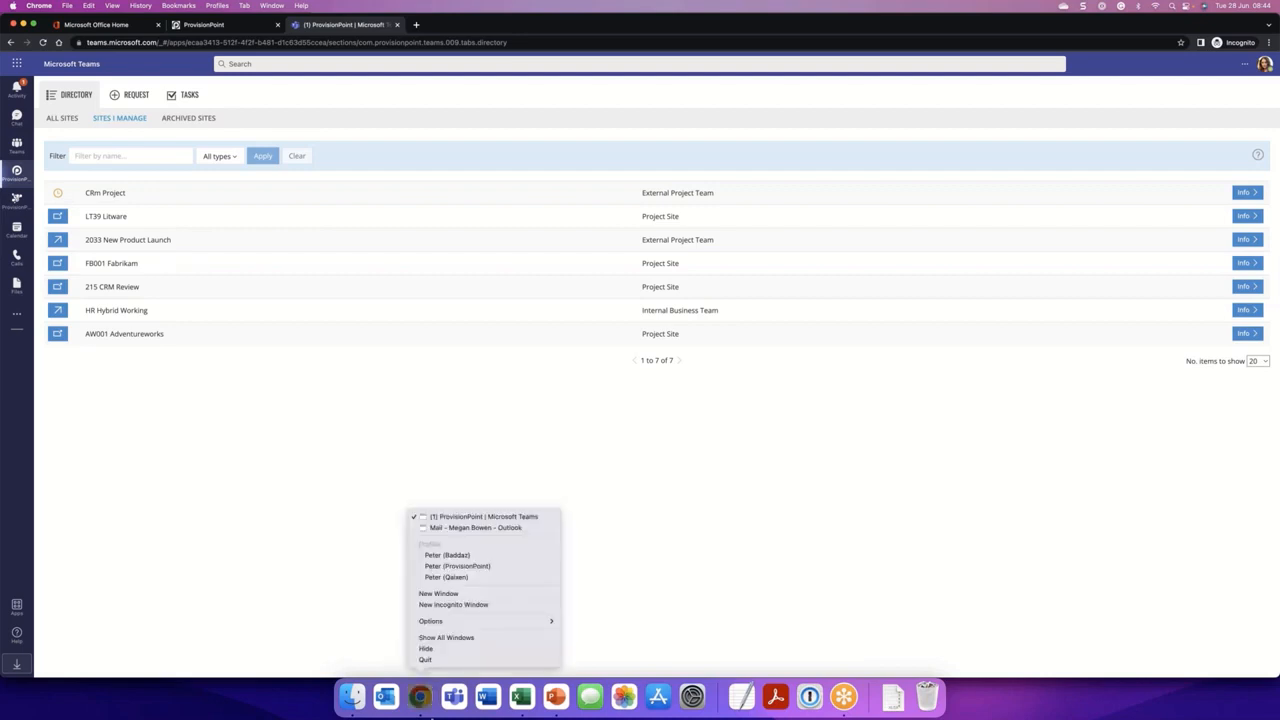
left_click(776, 434)
left_click(1268, 65)
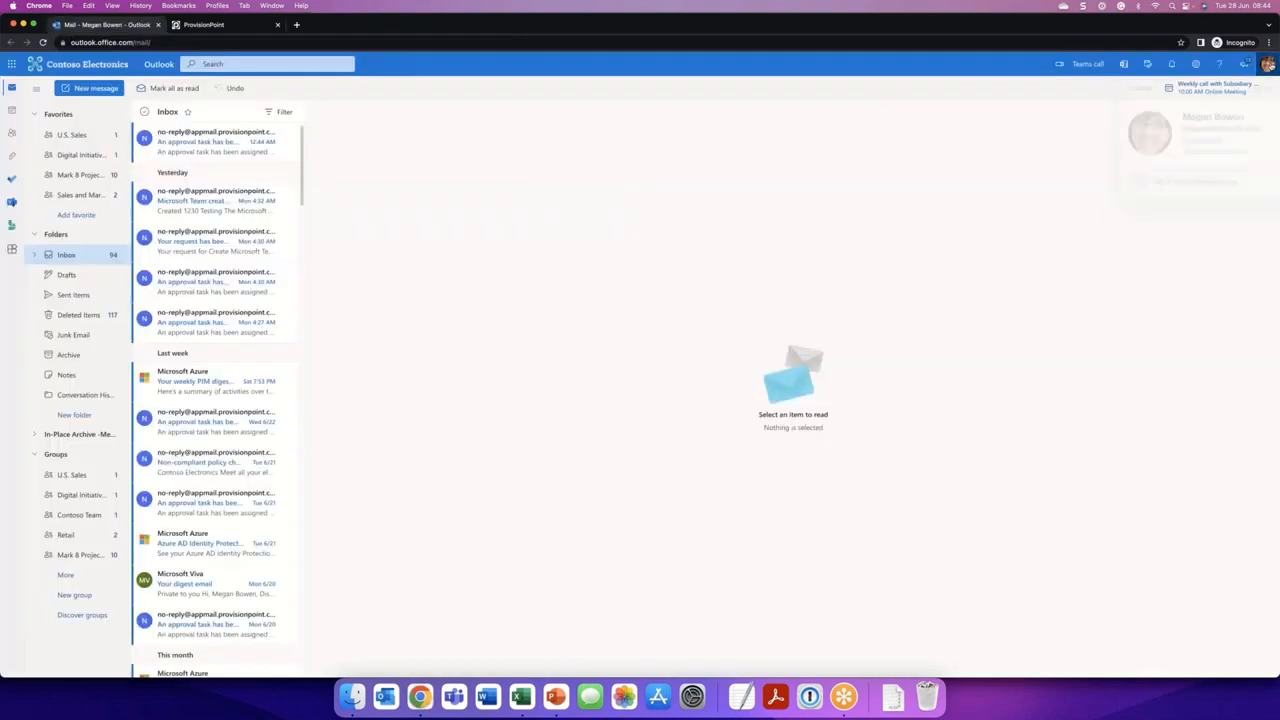
left_click(1268, 65)
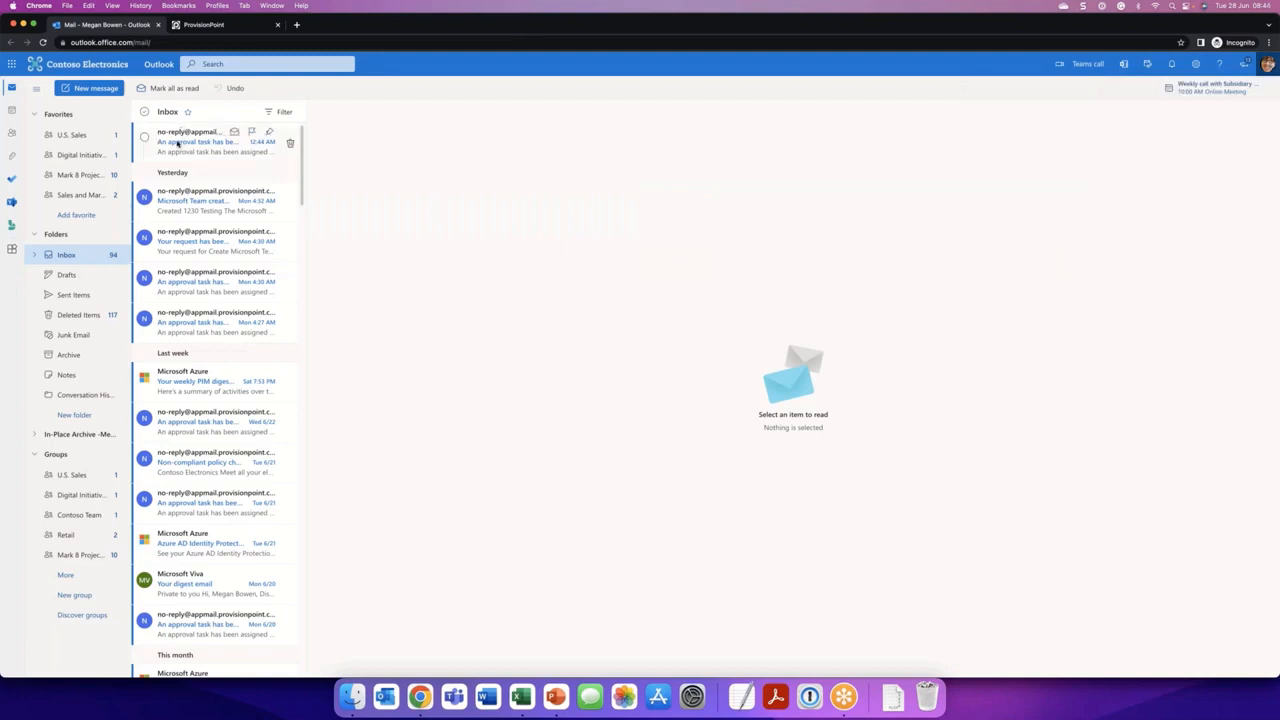
left_click(185, 143)
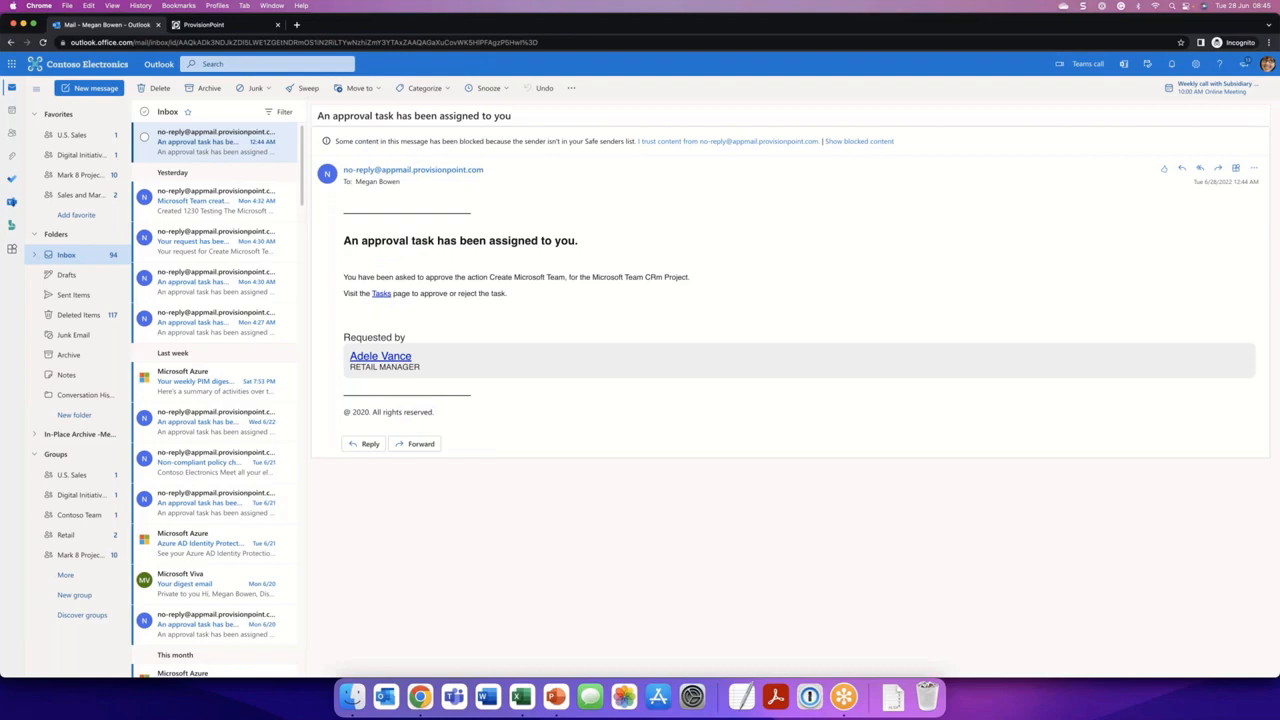
- Switch to ProvisionPoint, open the CRm Project approval task and review its request details down to the approval section
left_click(242, 28)
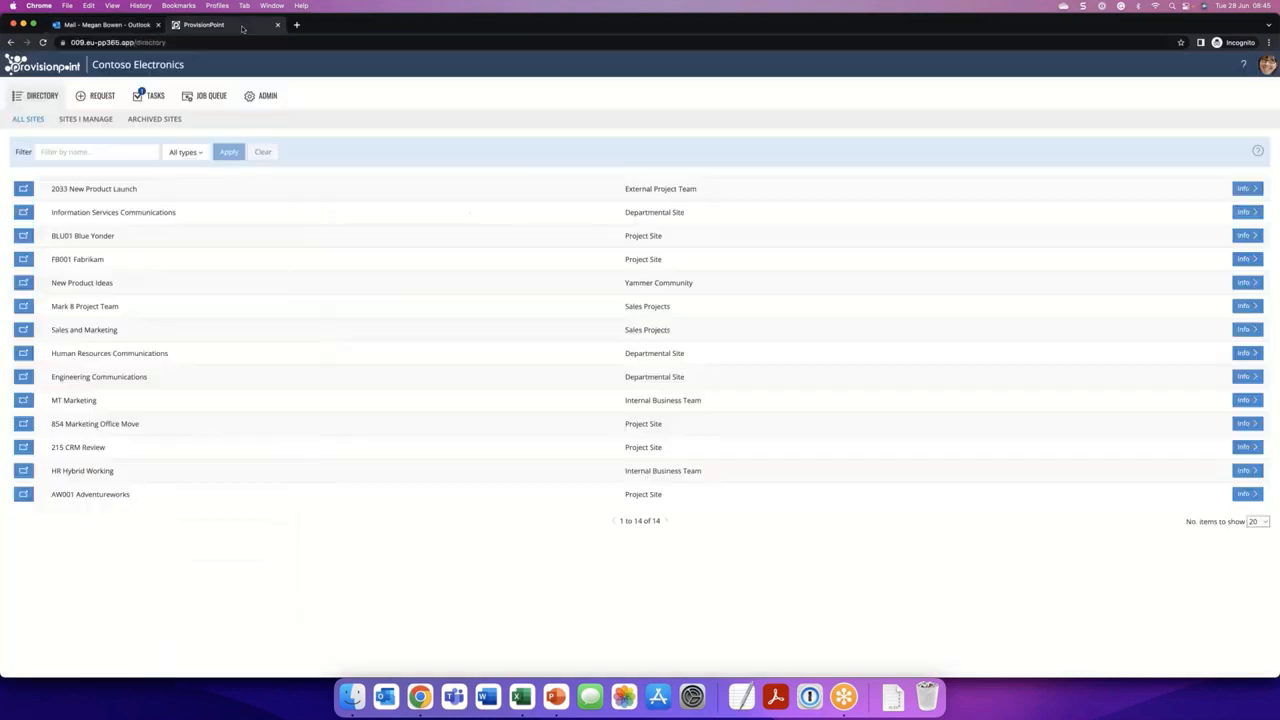
left_click(158, 100)
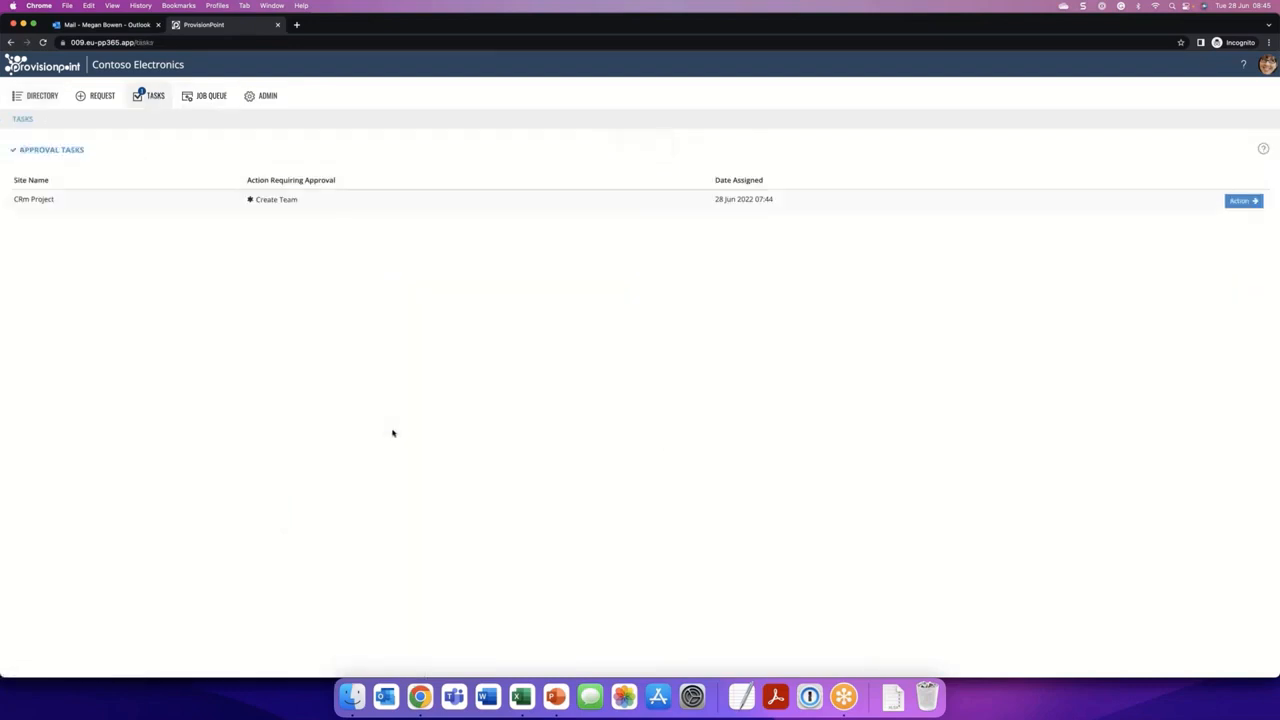
left_click(1240, 201)
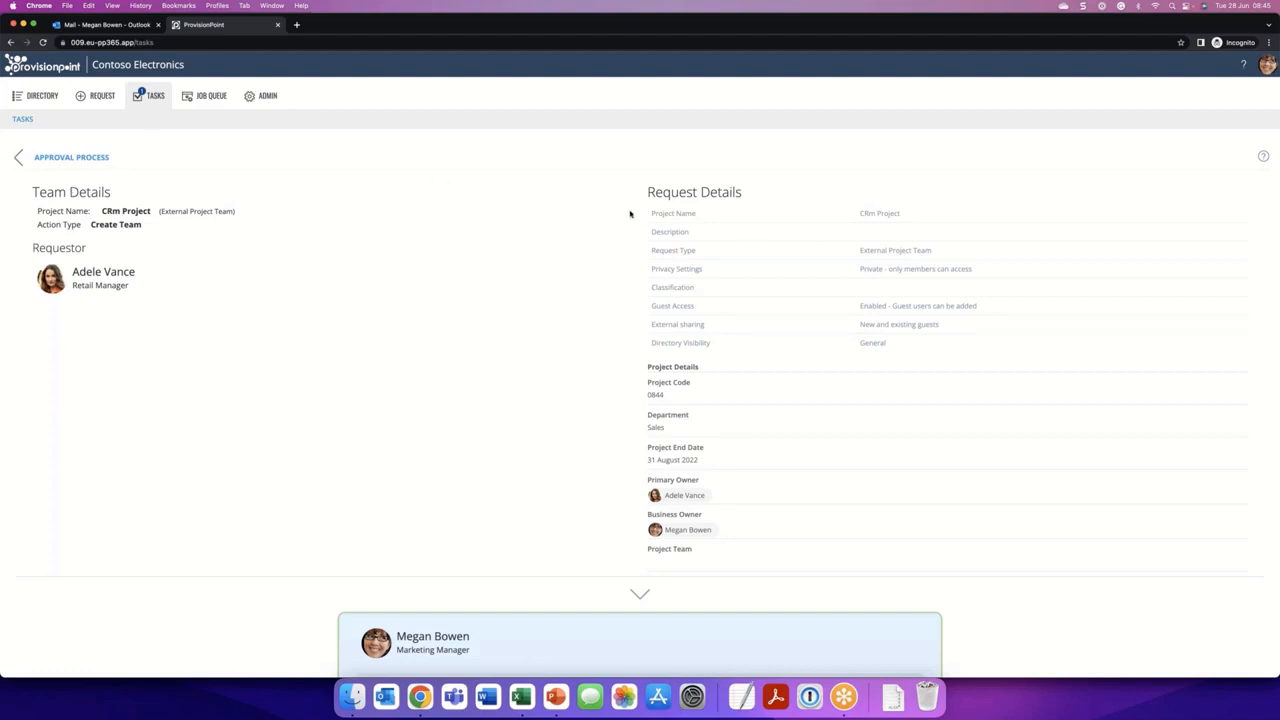
left_click(632, 595)
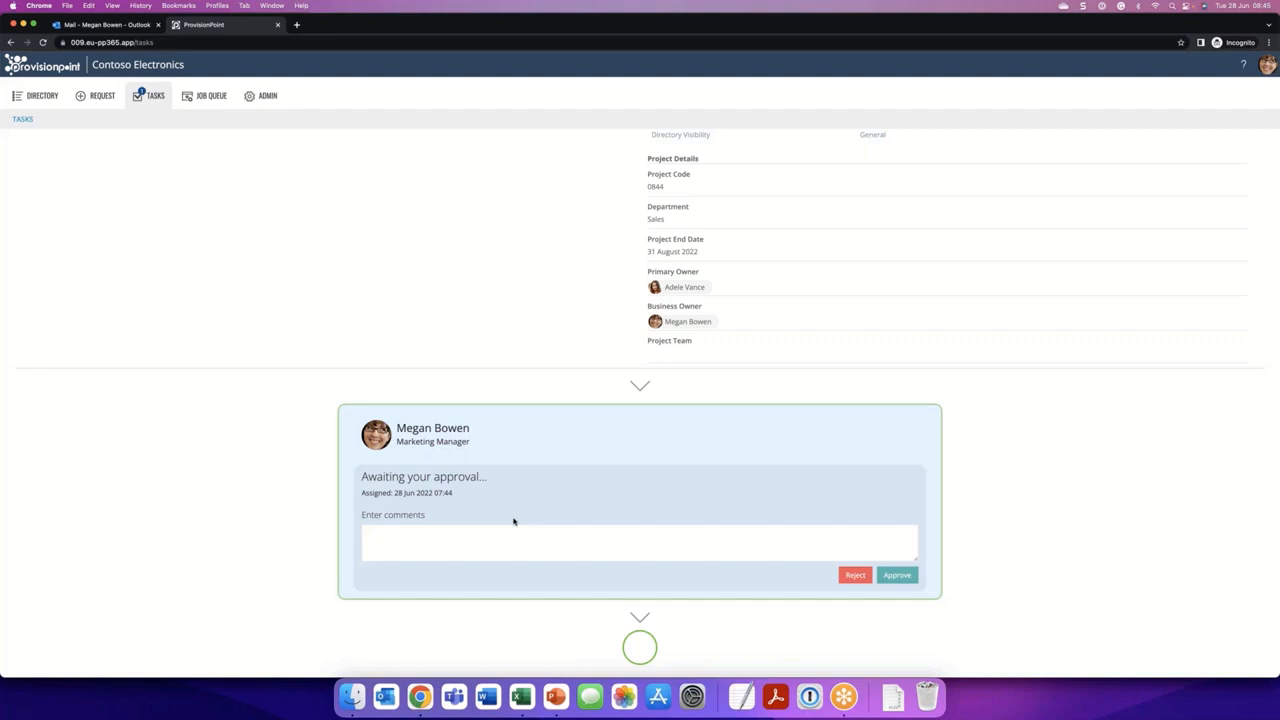
- Approve the creation of the CRm Project team with the comment "Approved"
left_click(500, 534)
type("Ap")
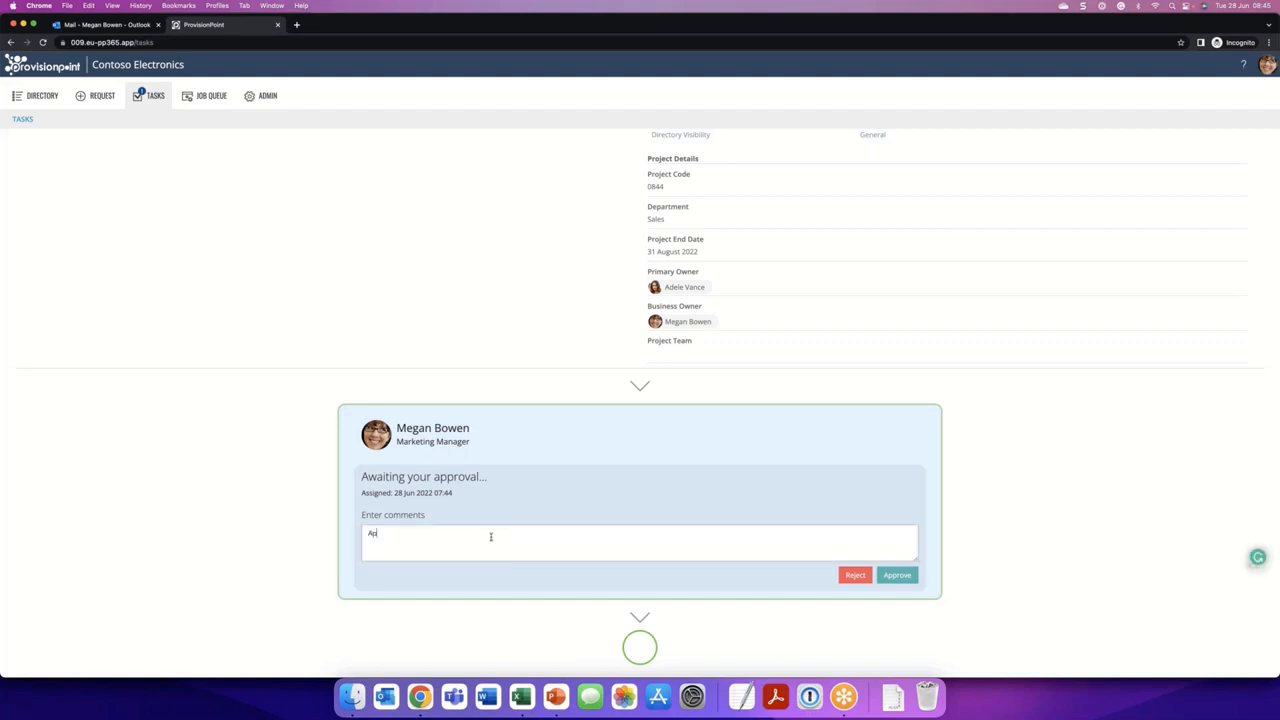
type("proved")
left_click(897, 575)
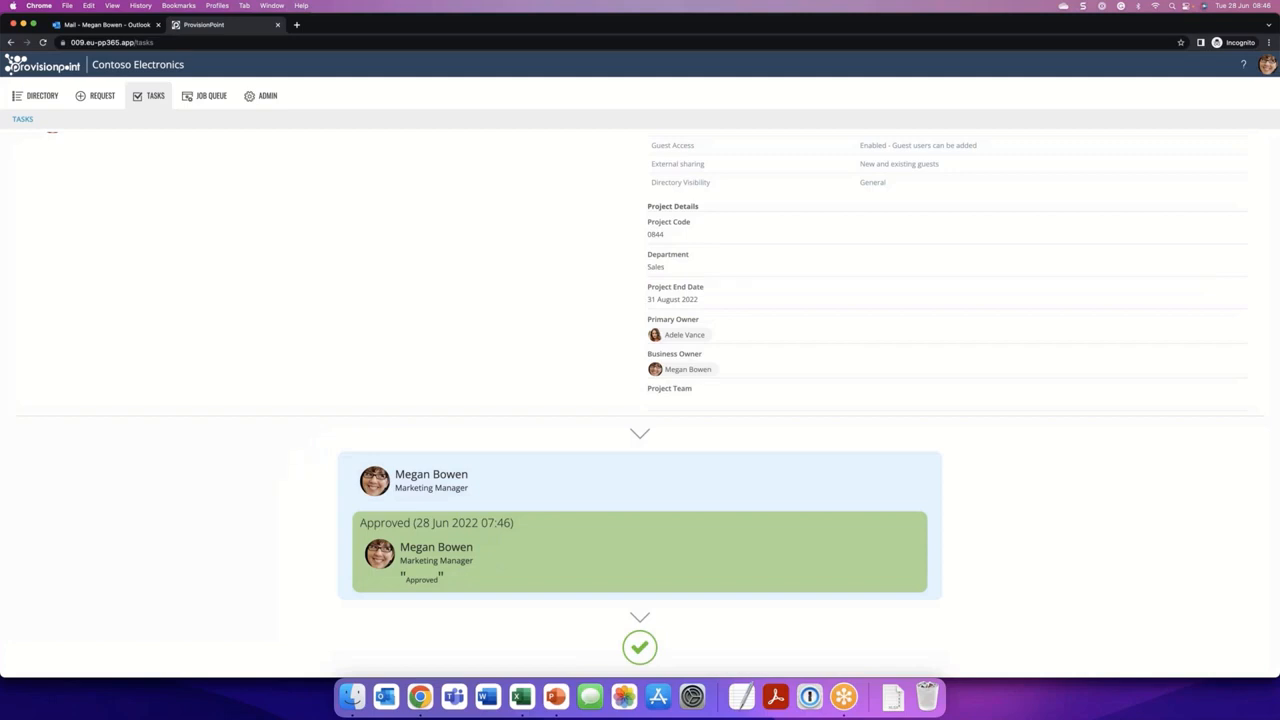
- Examine the Project Site and External Project Team service definitions in the administration area, including the service types available for the External Project Team
left_click(268, 96)
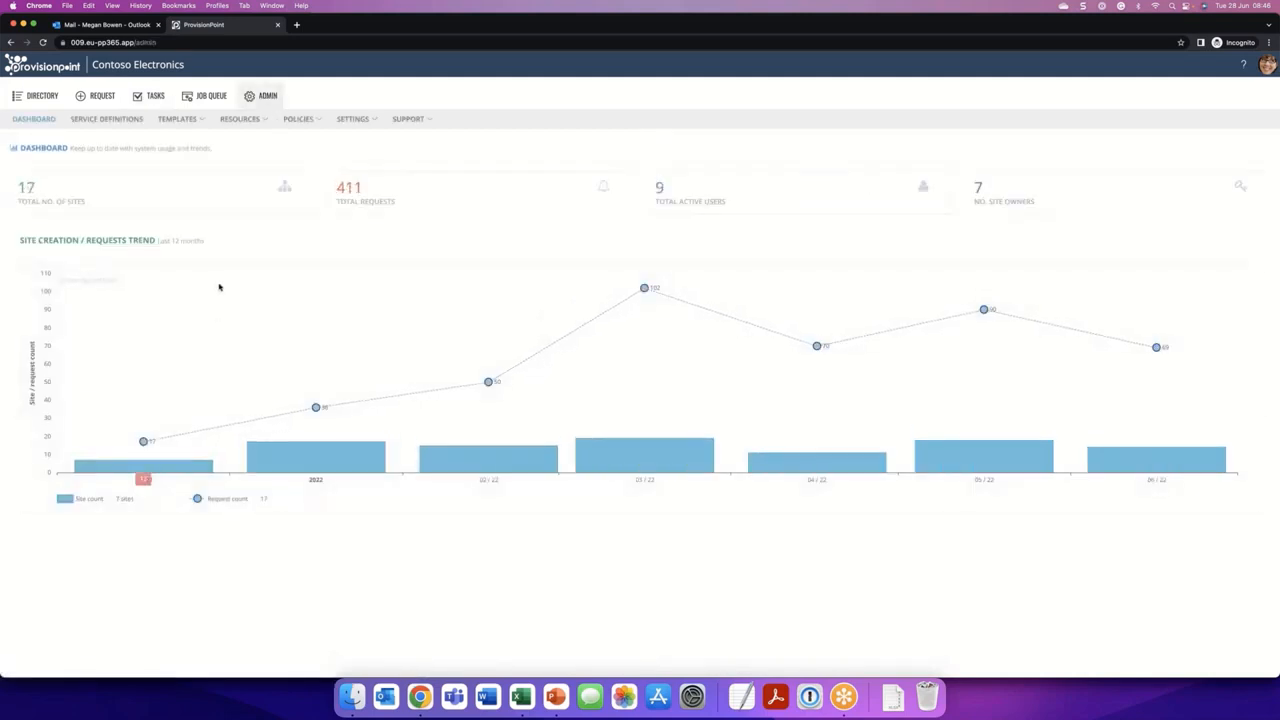
left_click(112, 119)
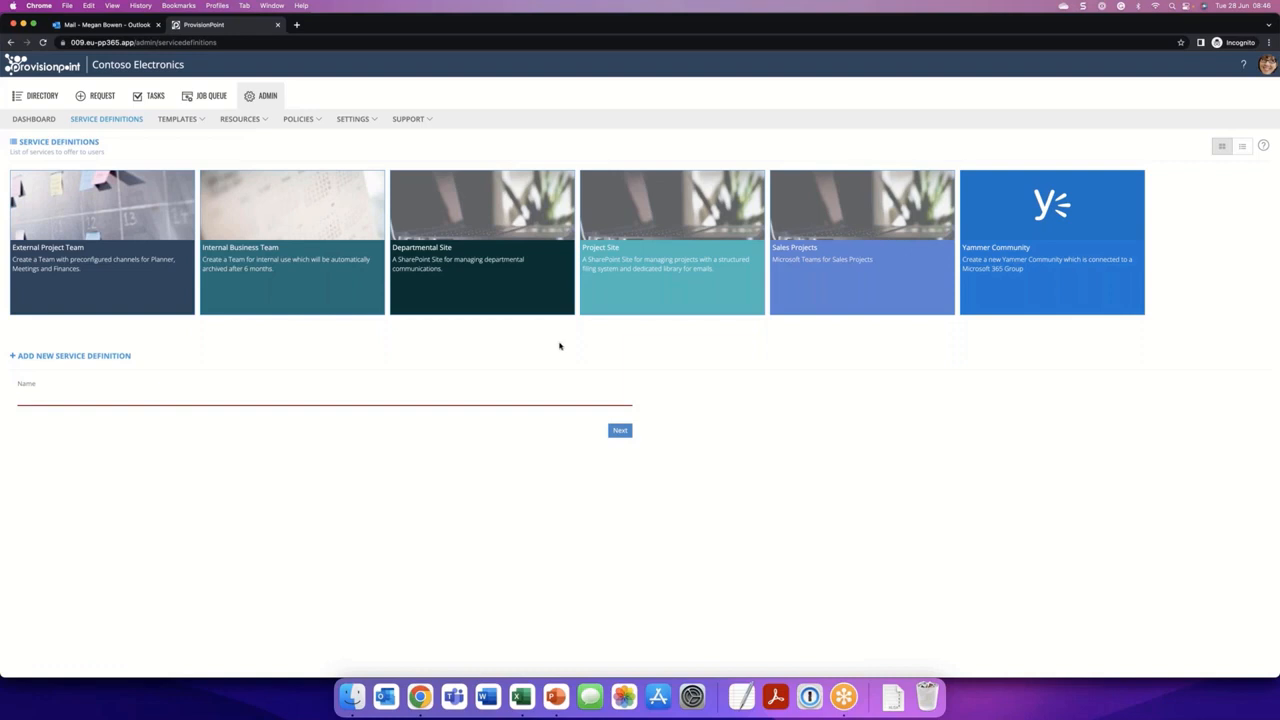
left_click(683, 289)
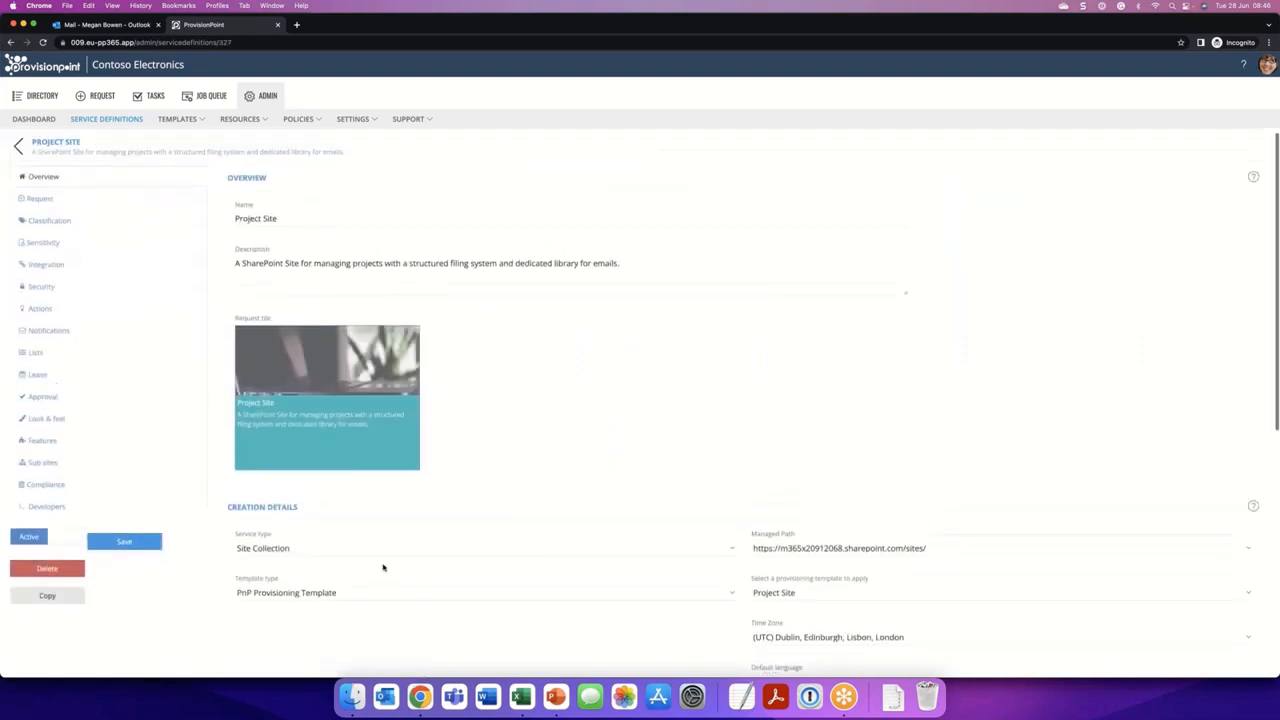
left_click(105, 119)
left_click(124, 286)
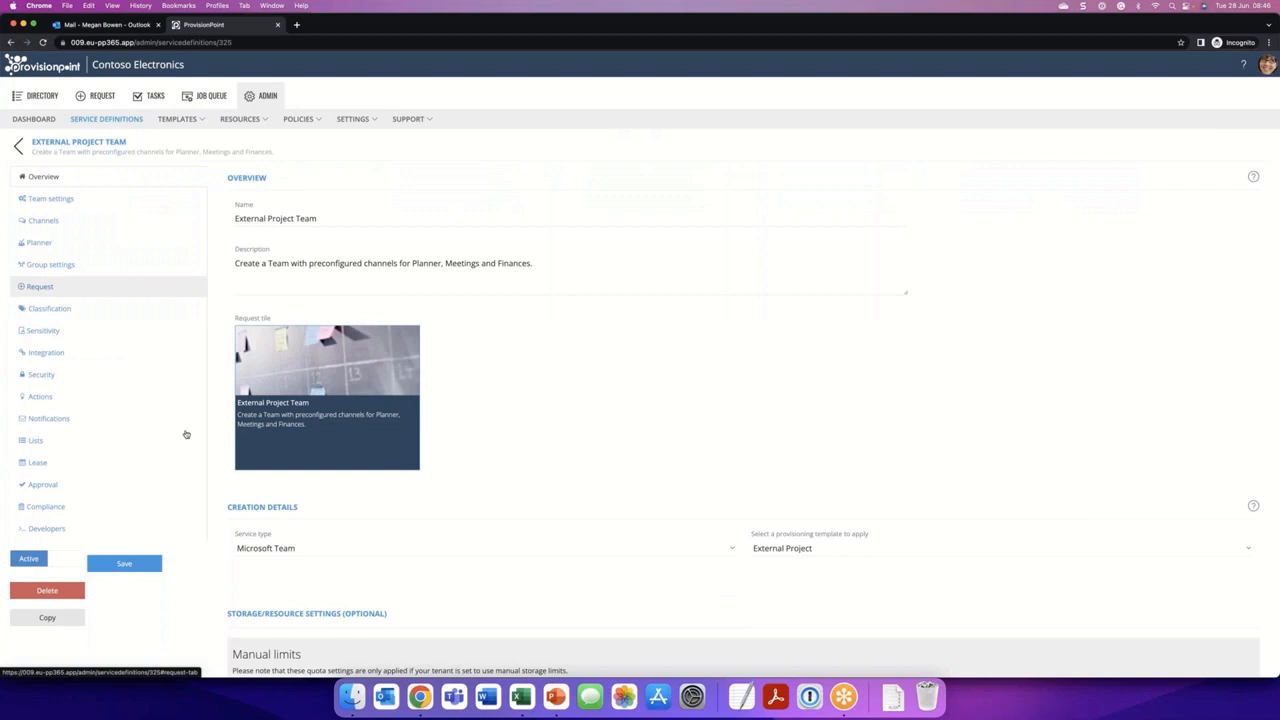
left_click(312, 550)
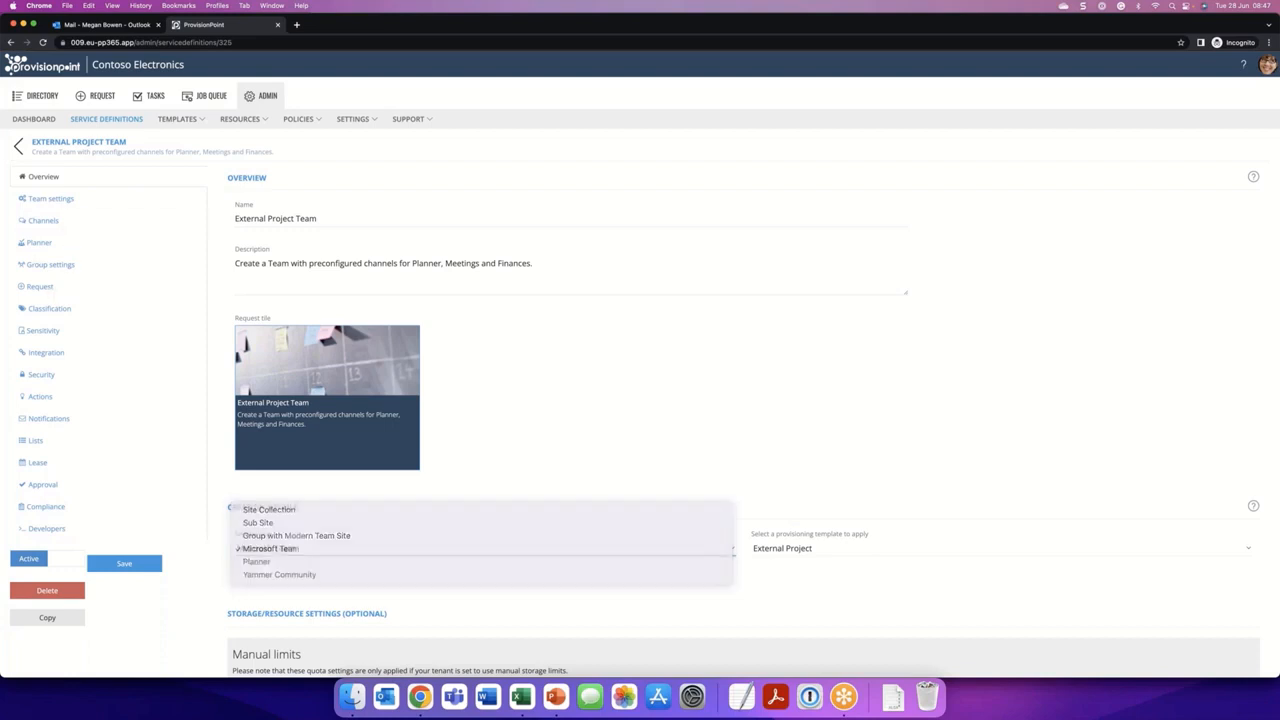
- Examine the channels of the External Project Team definition and the tabs configured for General and Meetings
left_click(64, 224)
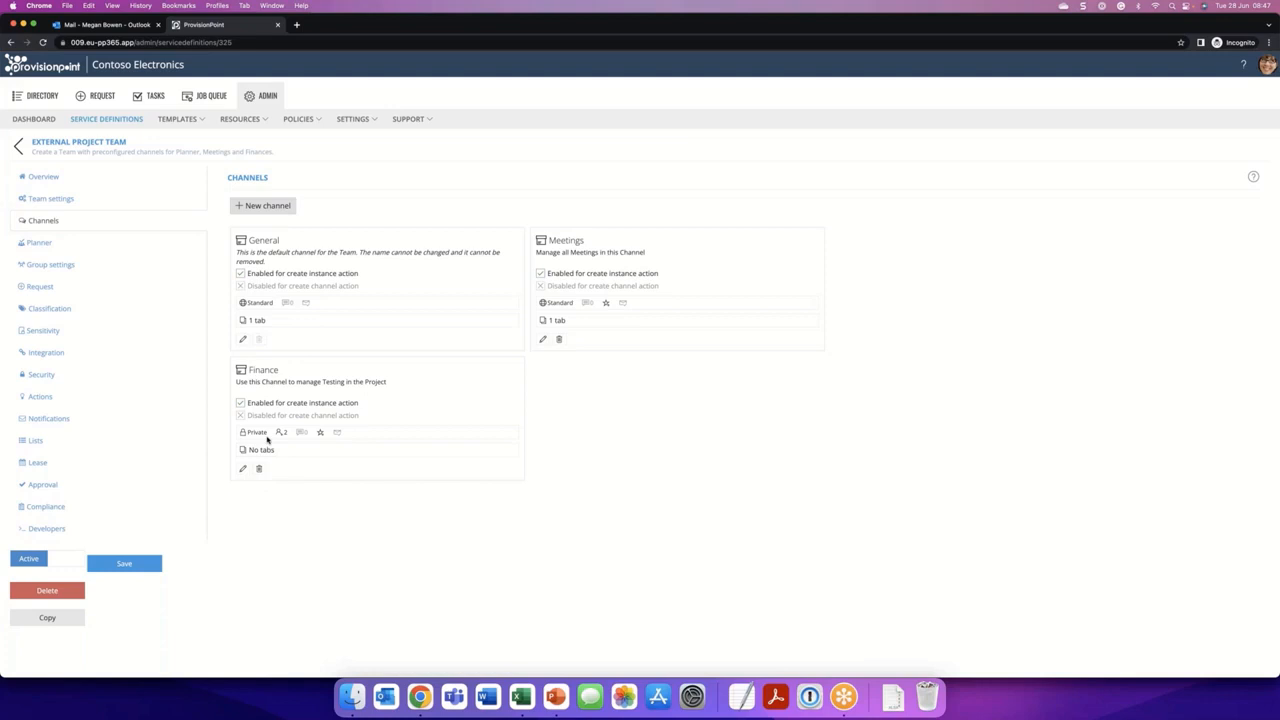
left_click(257, 320)
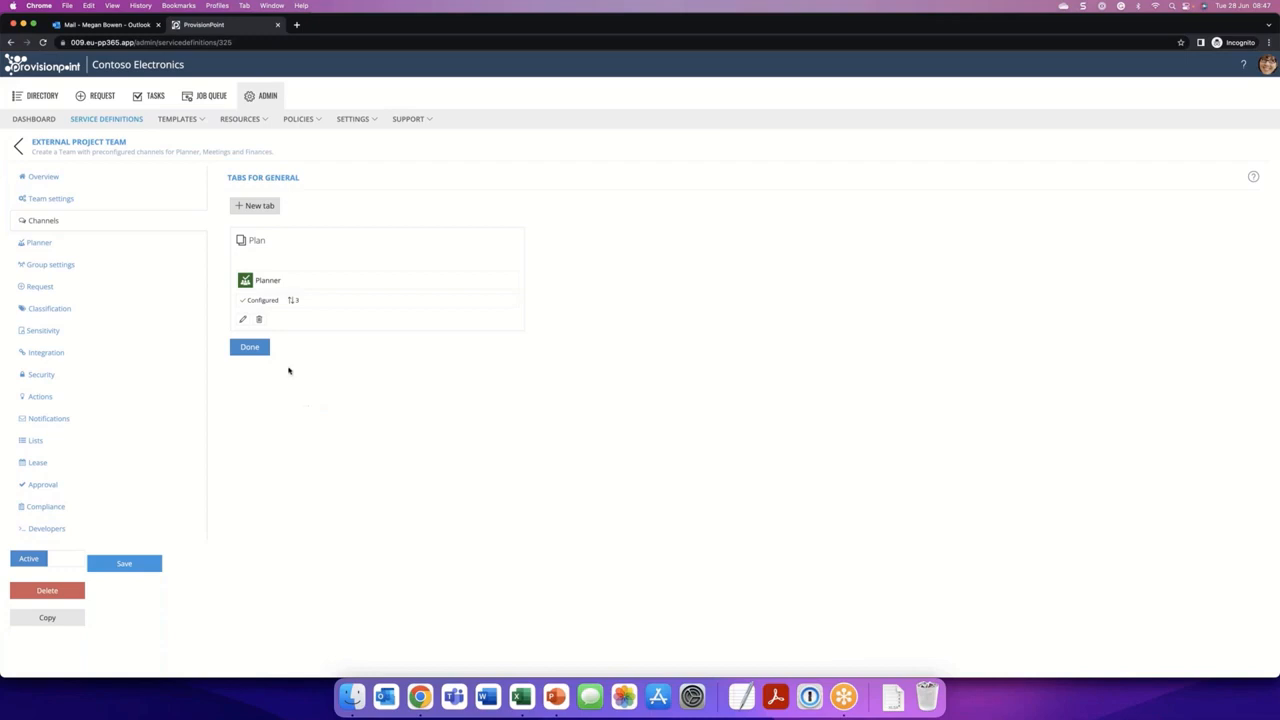
left_click(258, 350)
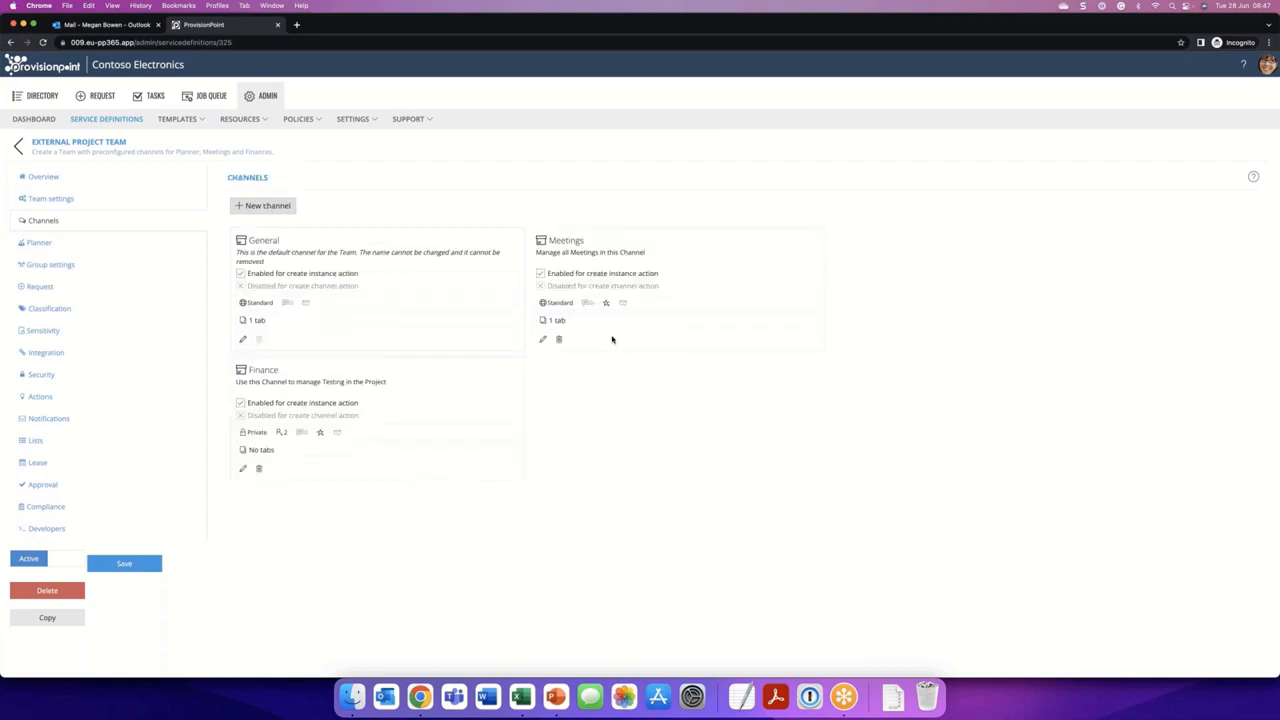
left_click(562, 321)
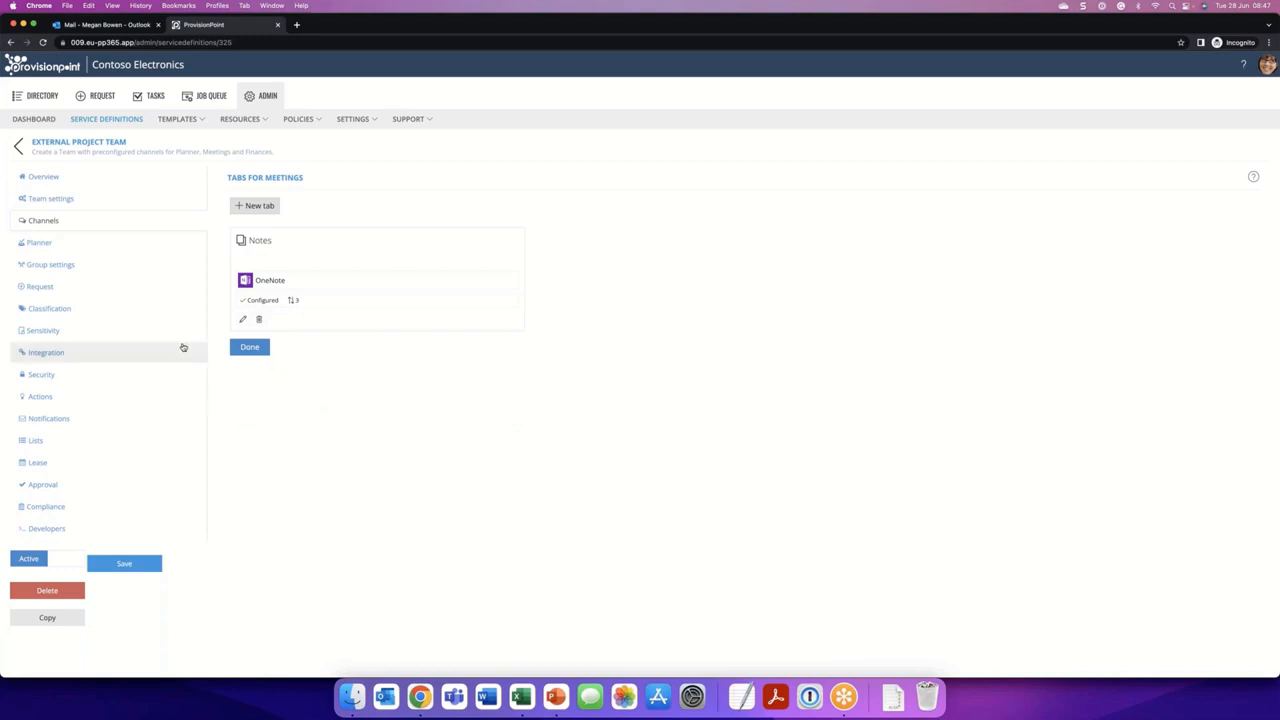
left_click(251, 348)
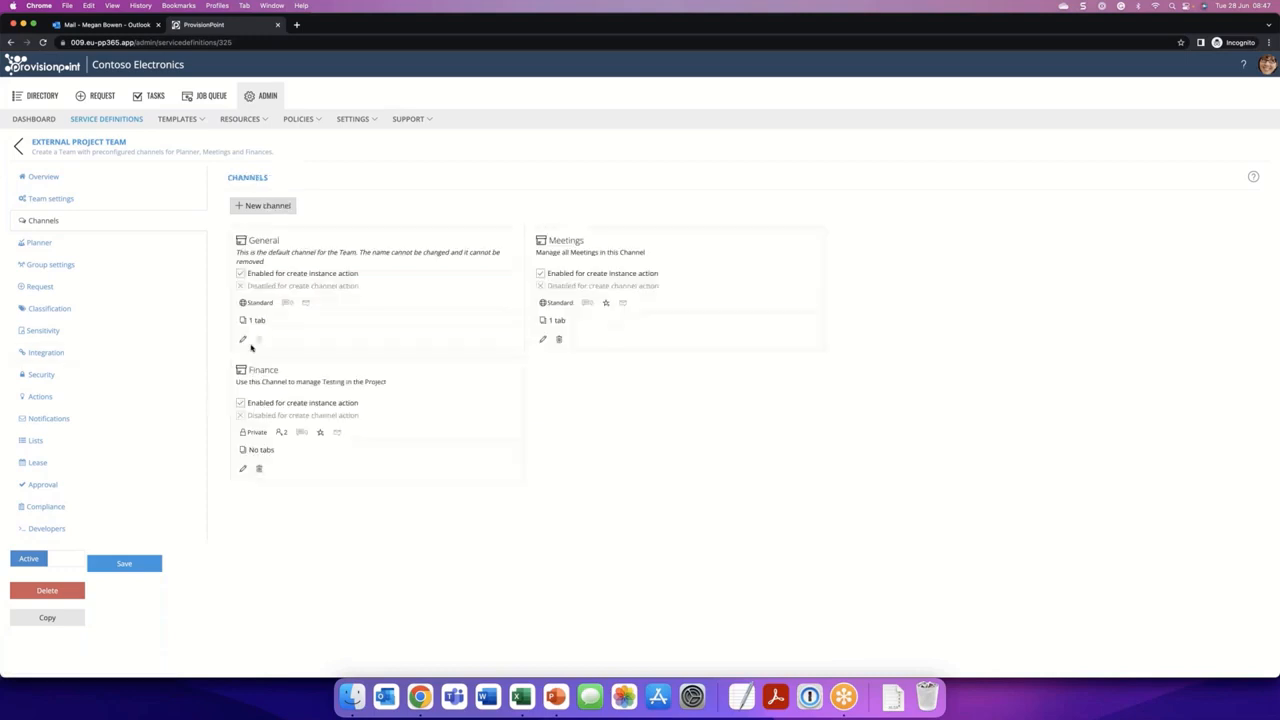
- Examine the Planner plan configured in the External Project Team definition, including the initial tasks of its Define bucket
left_click(120, 243)
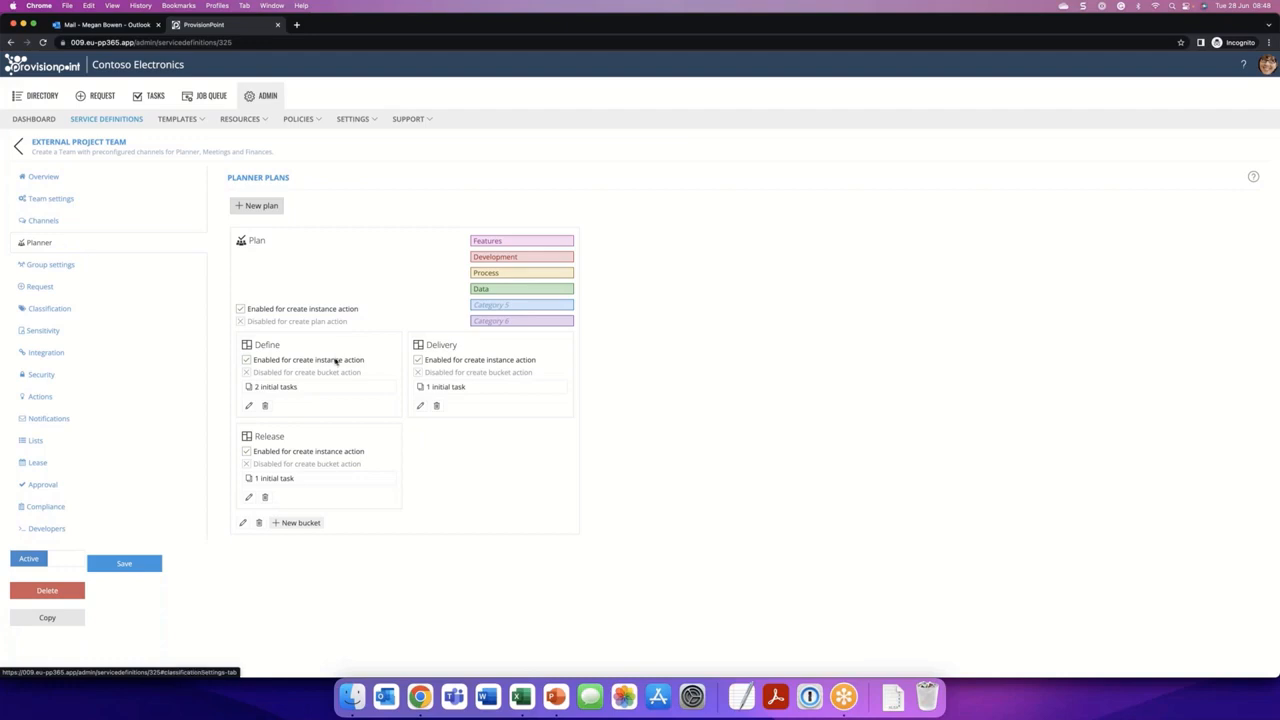
left_click(277, 387)
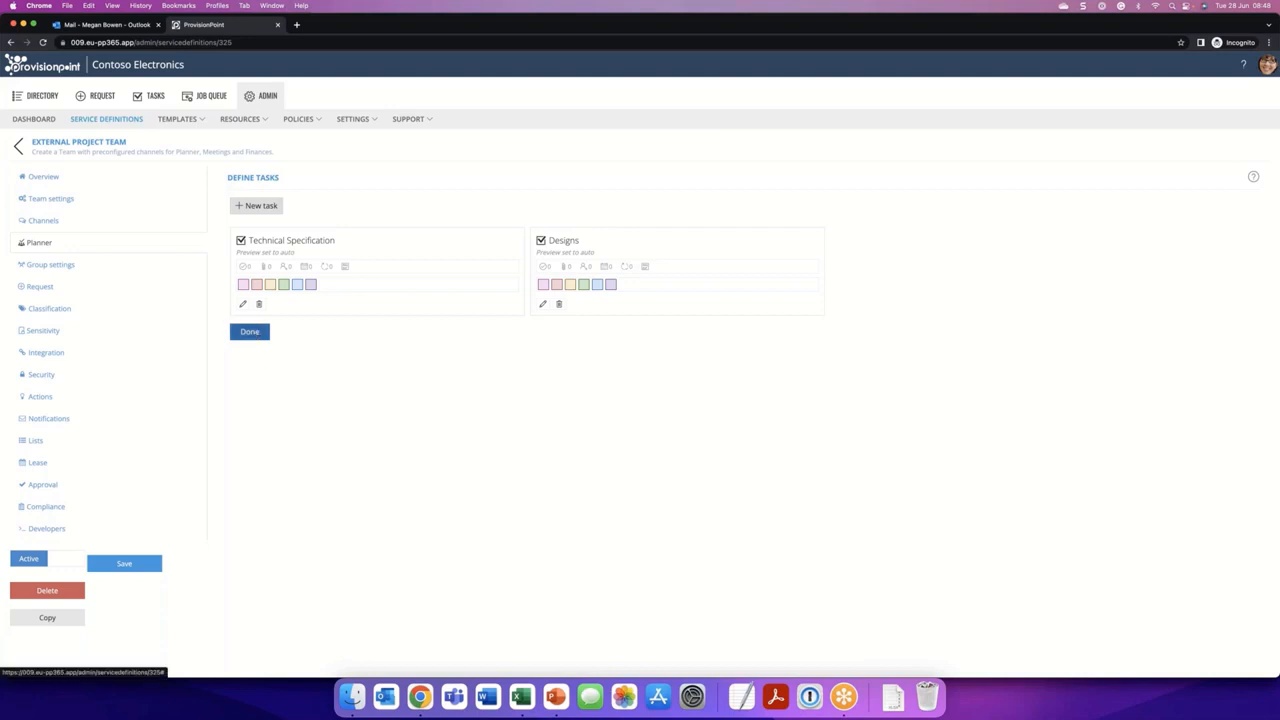
left_click(250, 331)
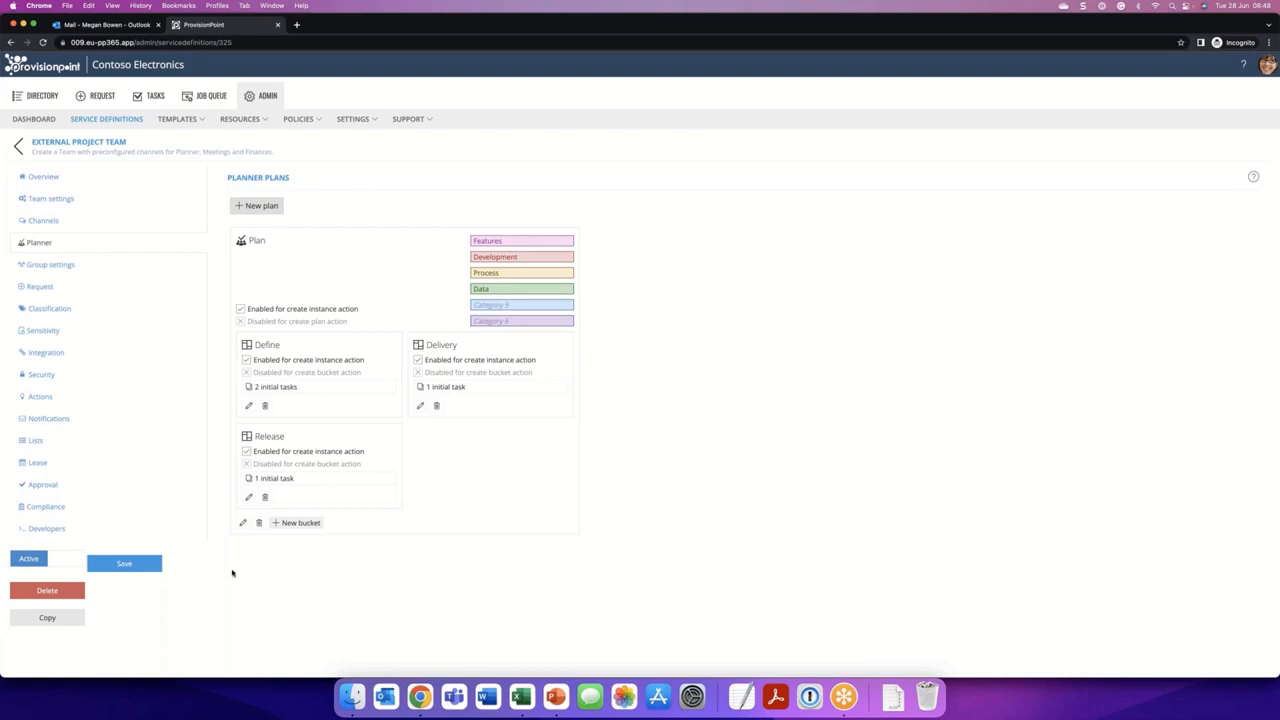
- Examine the security settings of the External Project Team definition and the title formula in its request settings
left_click(100, 374)
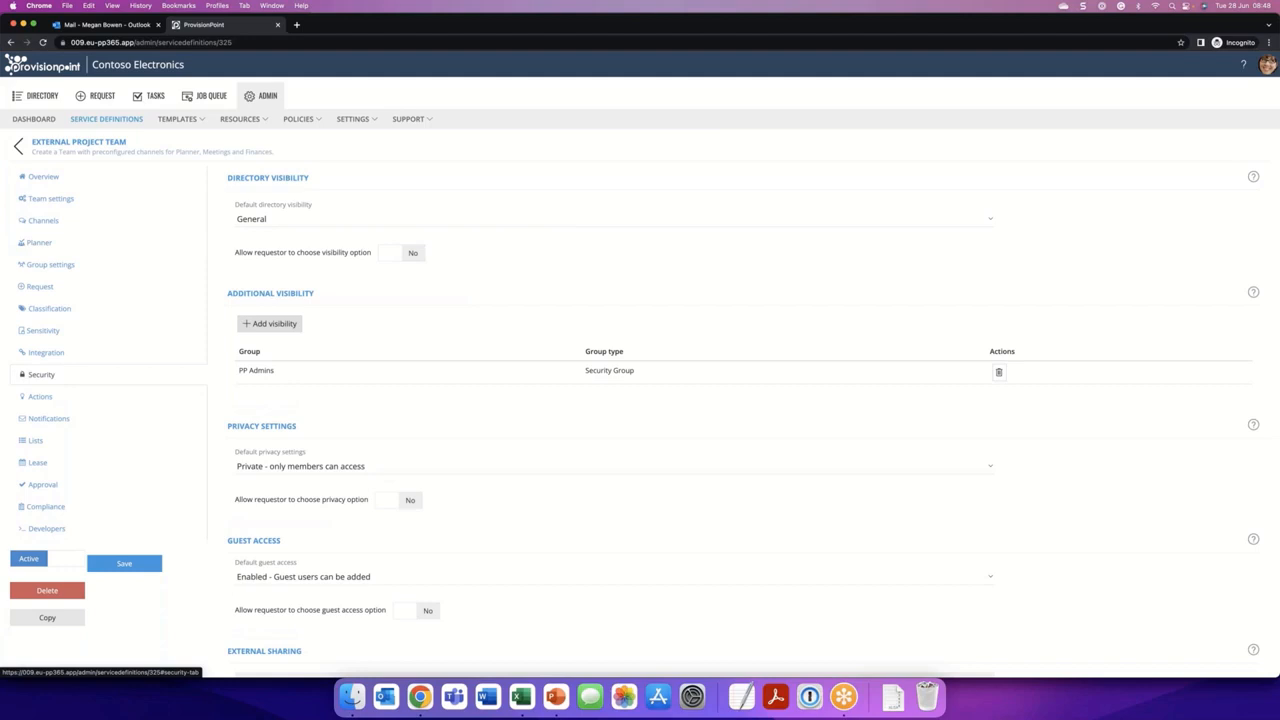
scroll(357, 518, "down", 3)
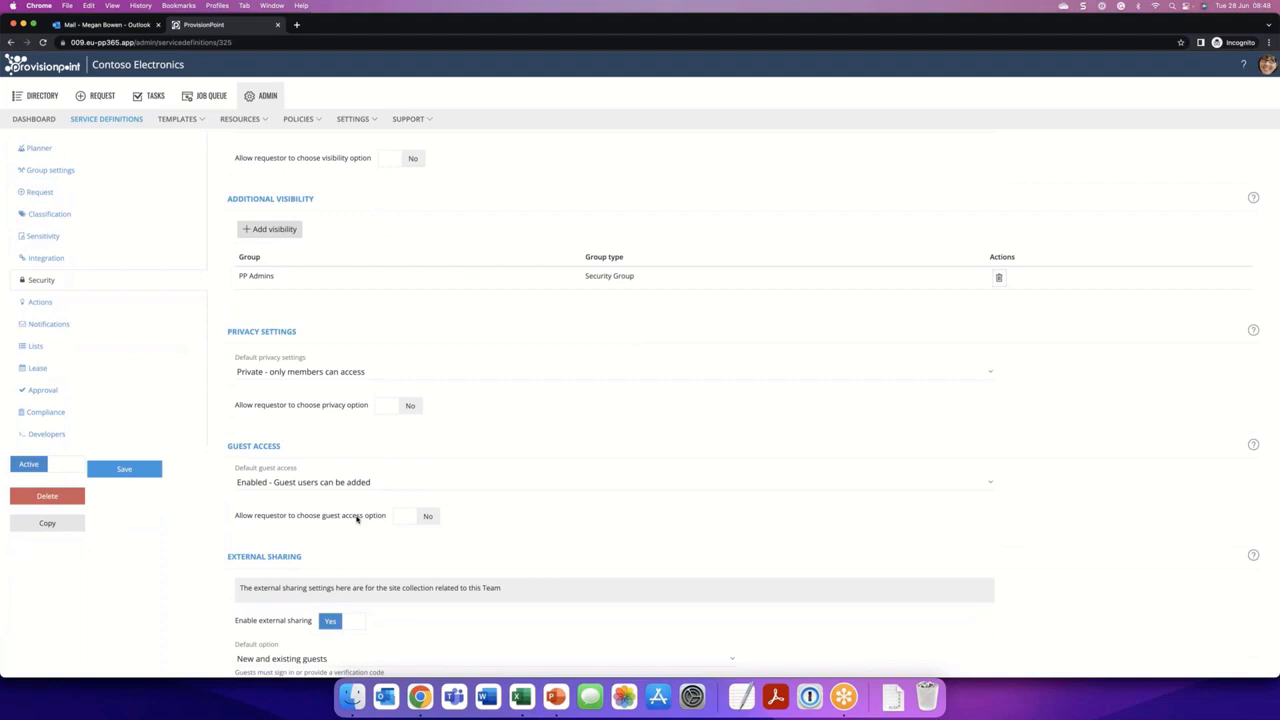
scroll(357, 518, "down", 1)
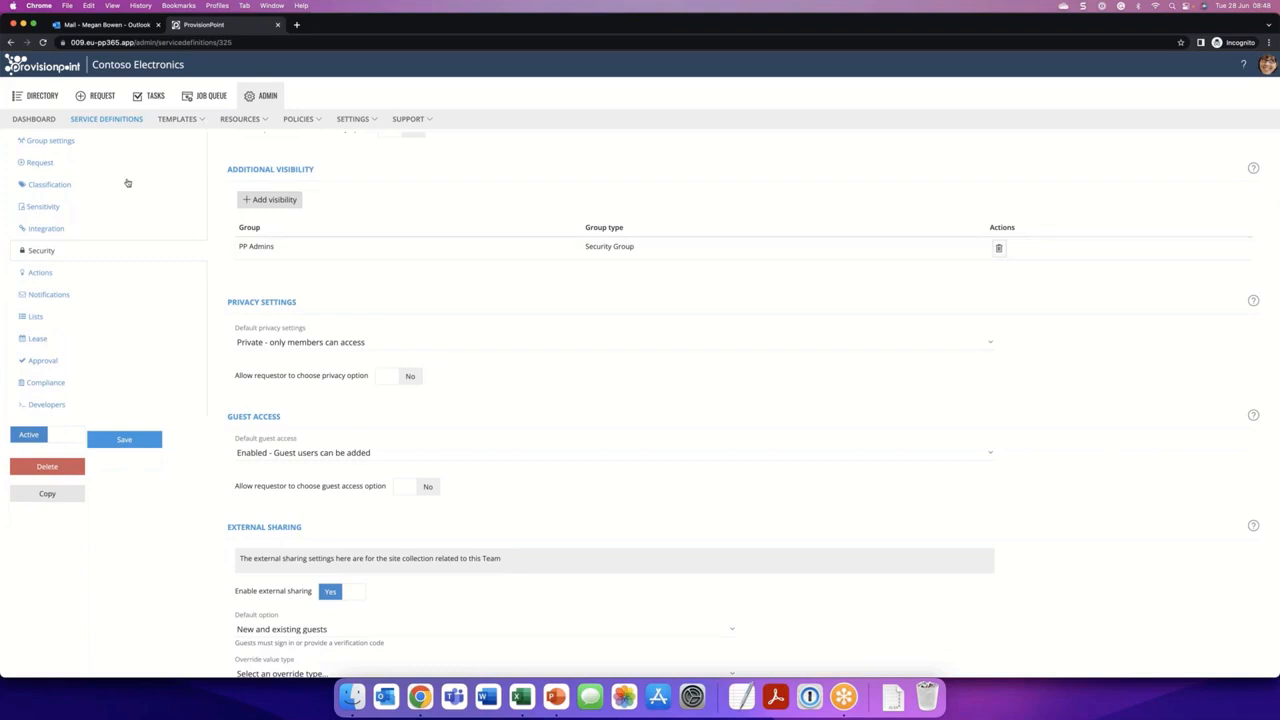
left_click(60, 182)
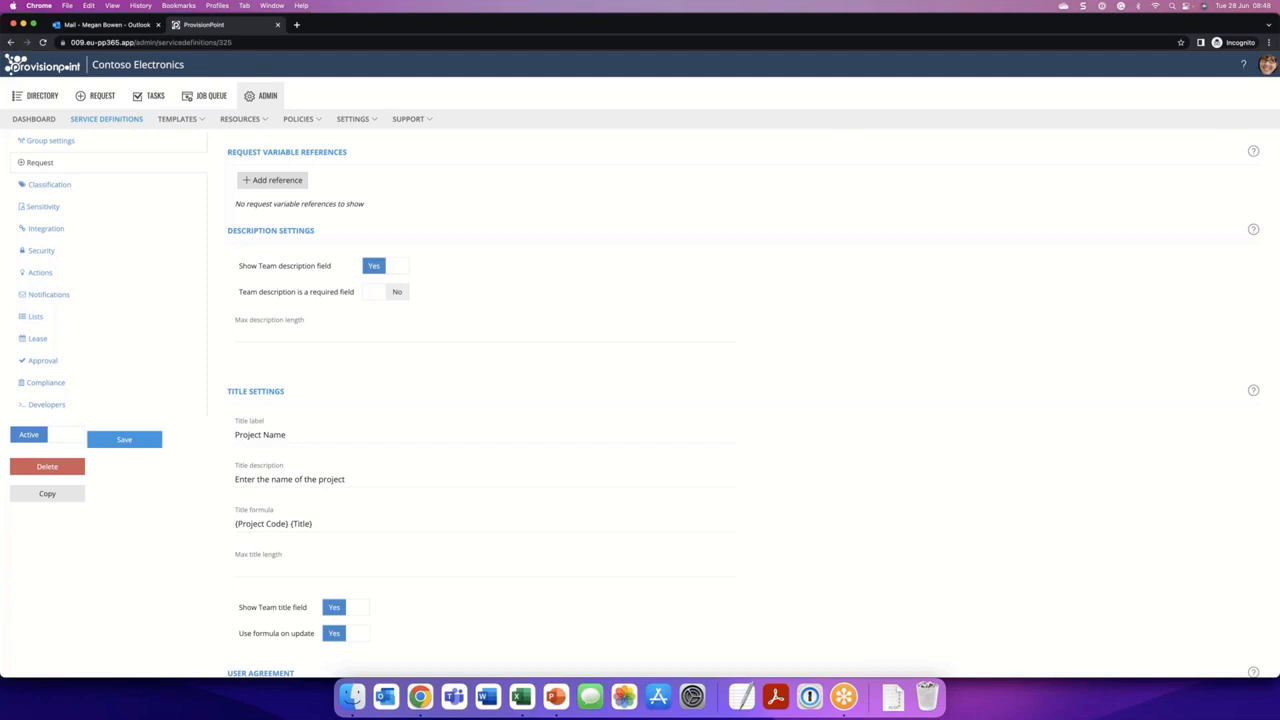
left_click(236, 524)
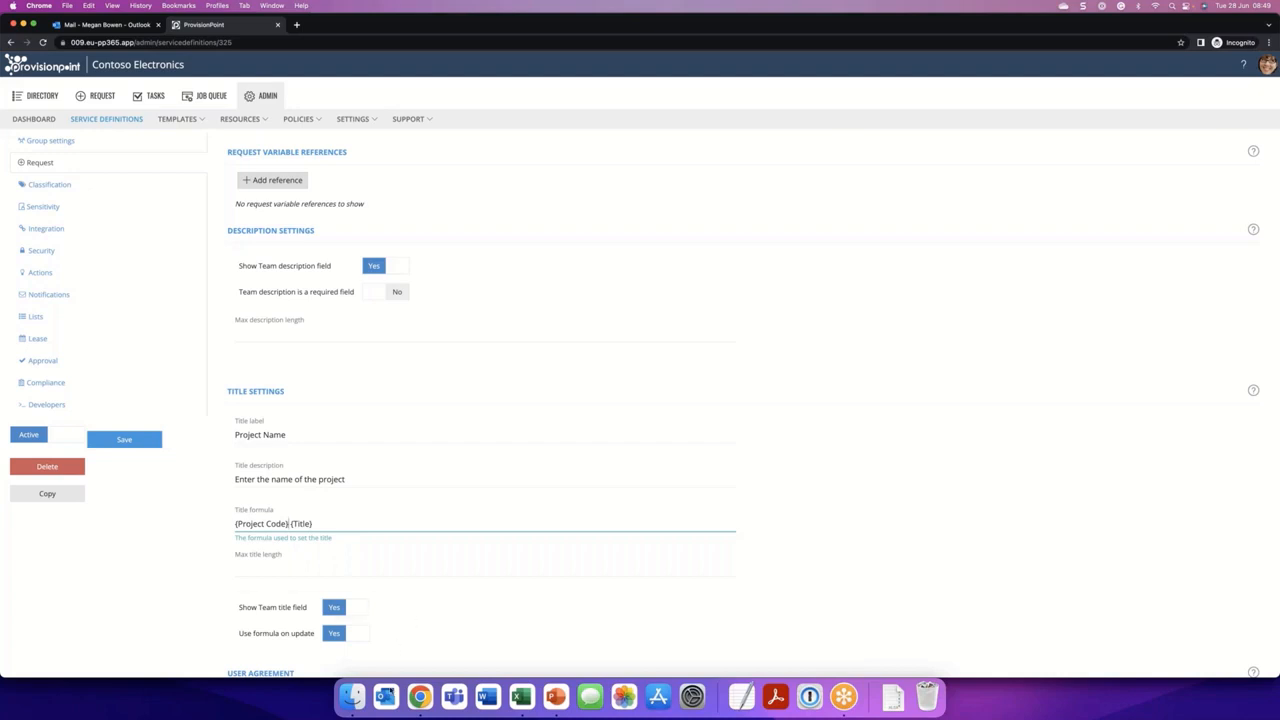
- Switch to the browser window with Microsoft Teams and display the list of teams
right_click(420, 697)
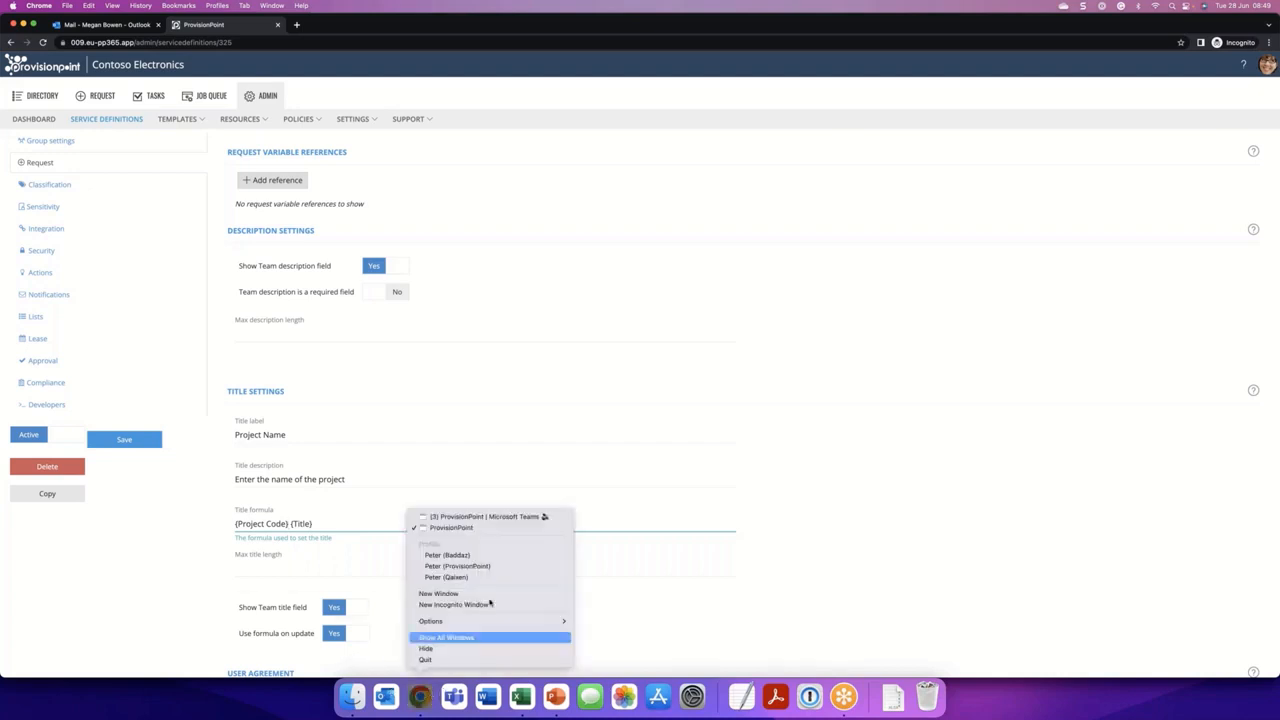
left_click(485, 516)
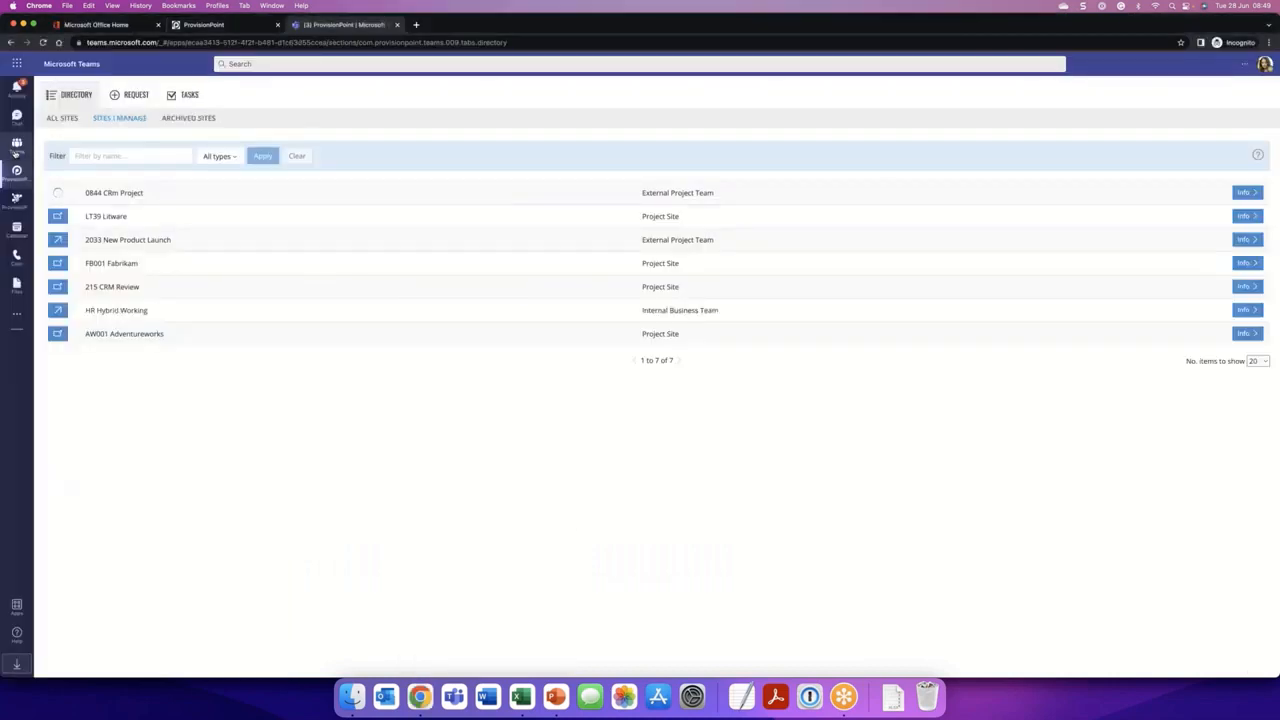
left_click(15, 147)
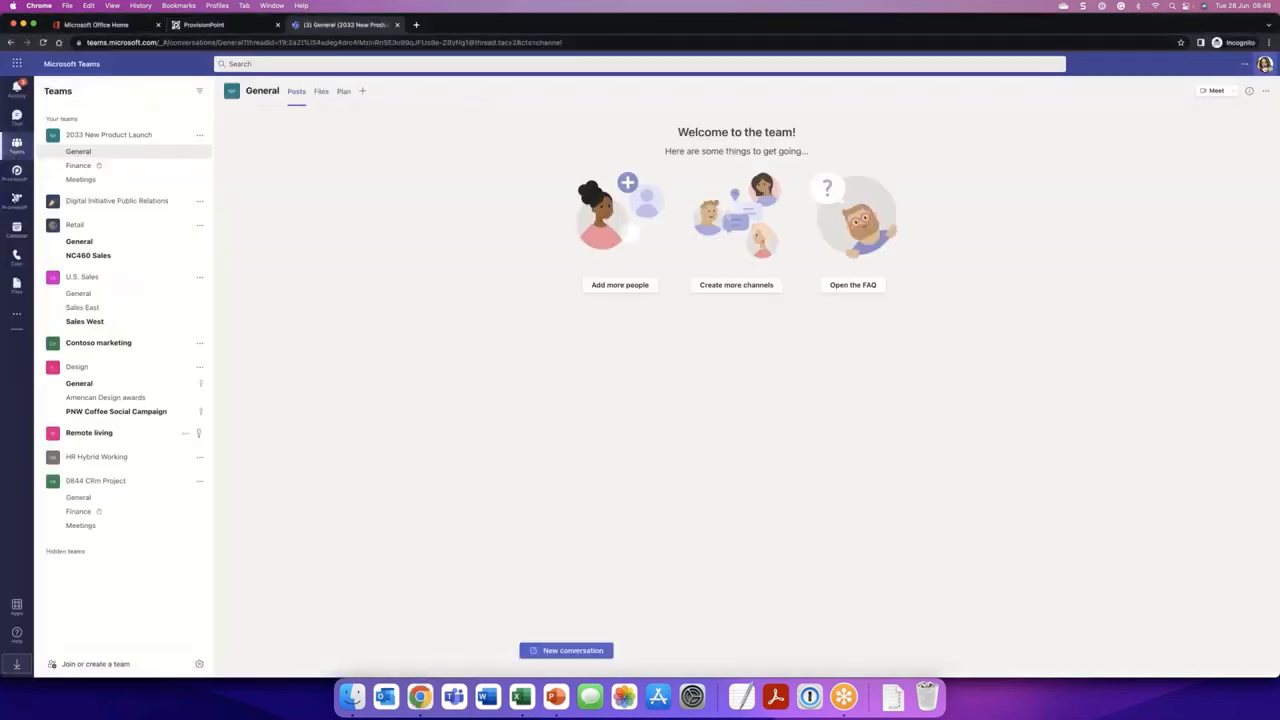
left_click(1266, 66)
left_click(1266, 66)
- Review the General, Finance and Meetings channels of the 0844 CRm Project team and the plan in General
left_click(89, 498)
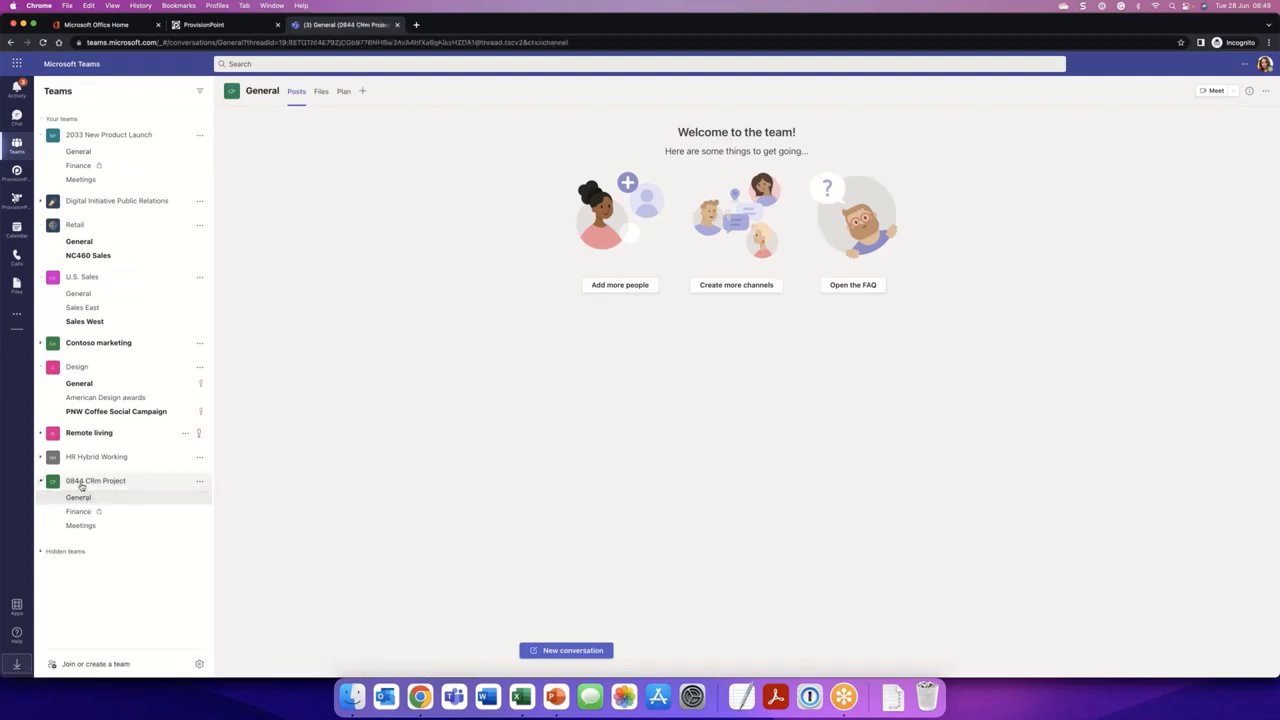
left_click(86, 512)
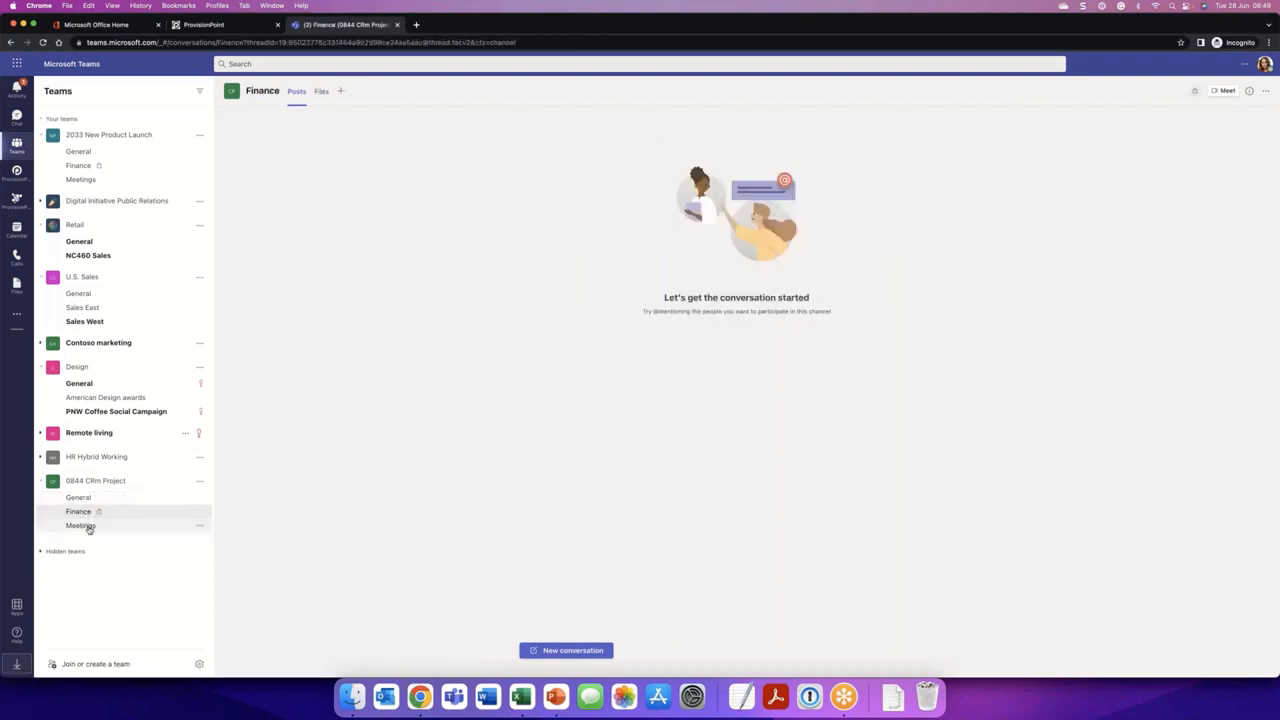
left_click(88, 527)
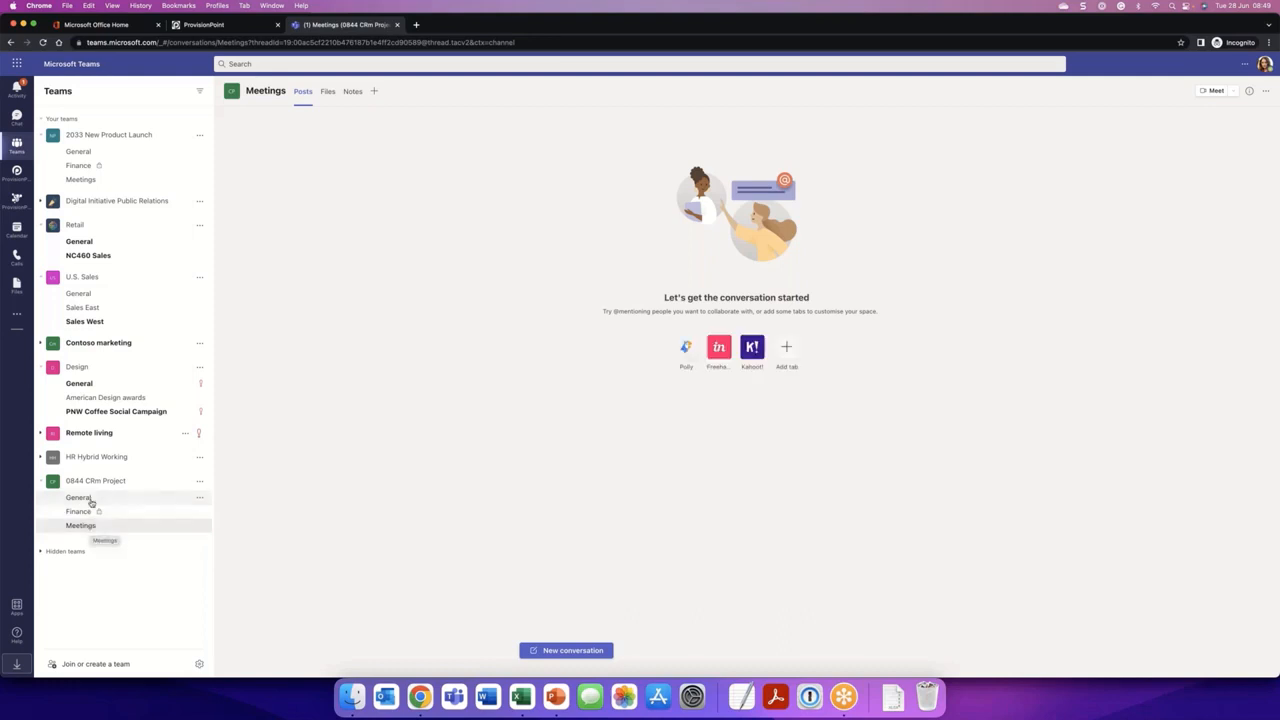
left_click(82, 498)
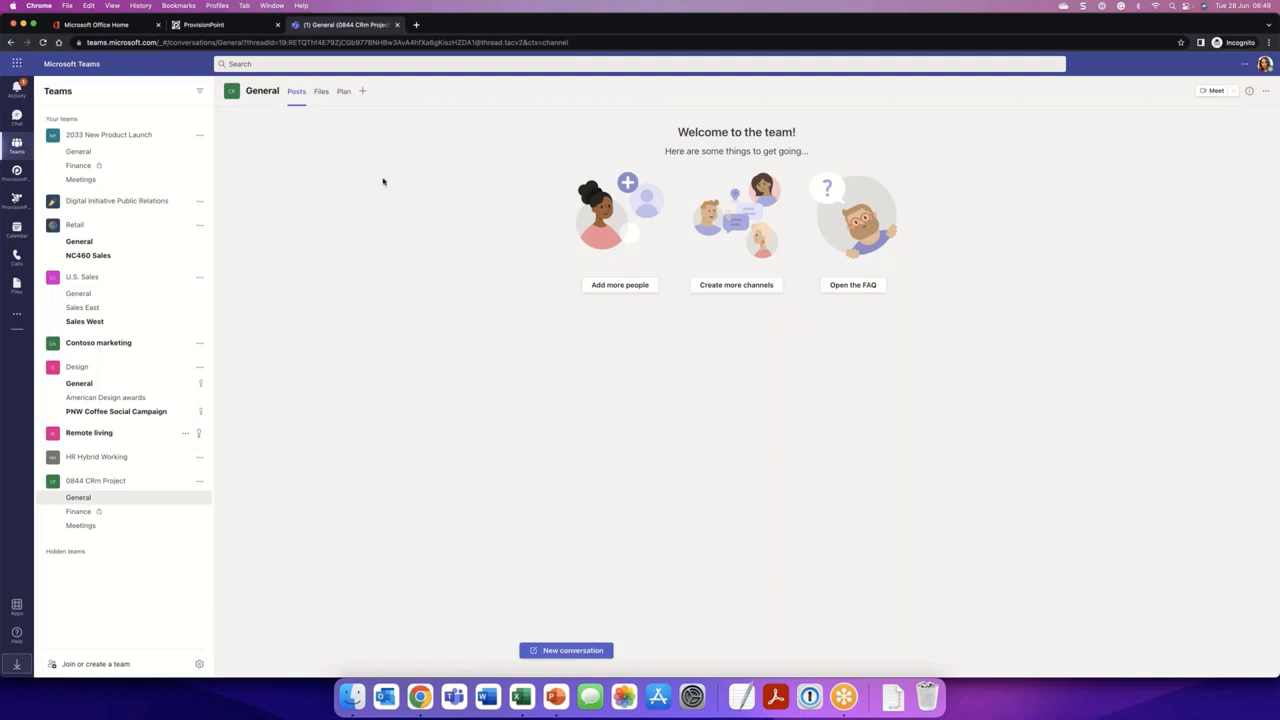
left_click(343, 91)
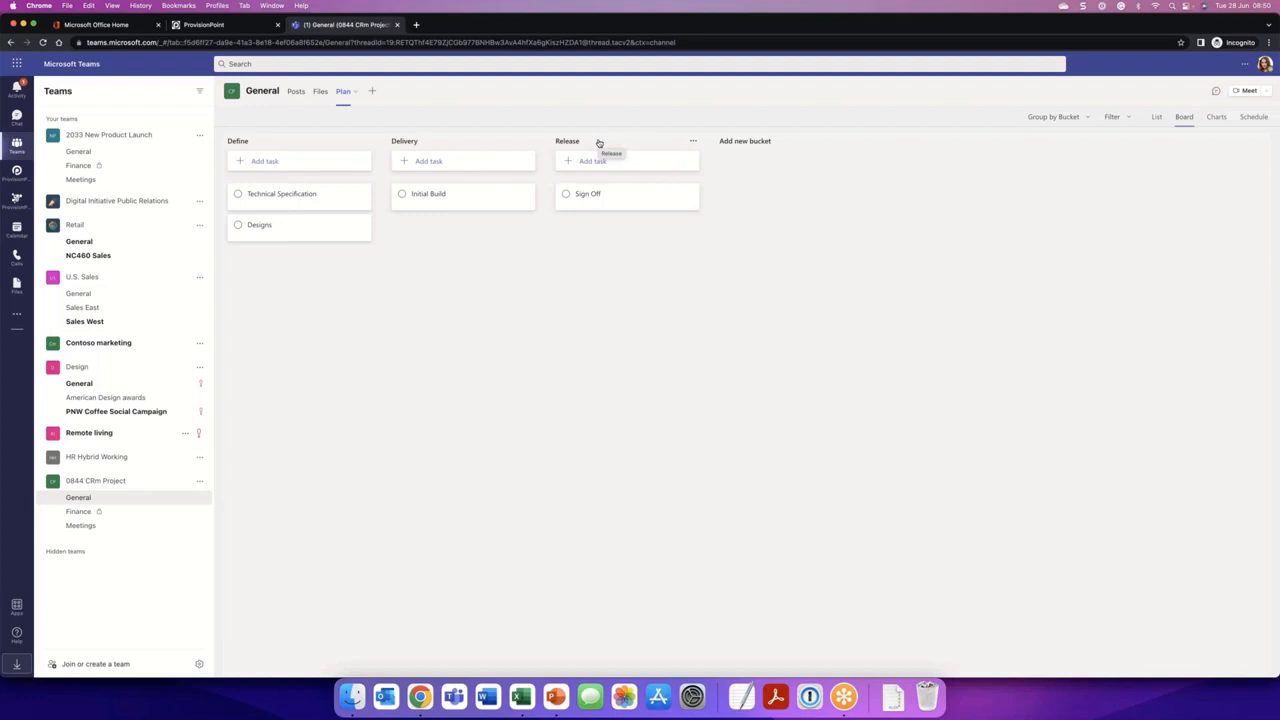
- Switch to ProvisionPoint and view the information page of the FB001 Fabrikam site from the directory
left_click(210, 24)
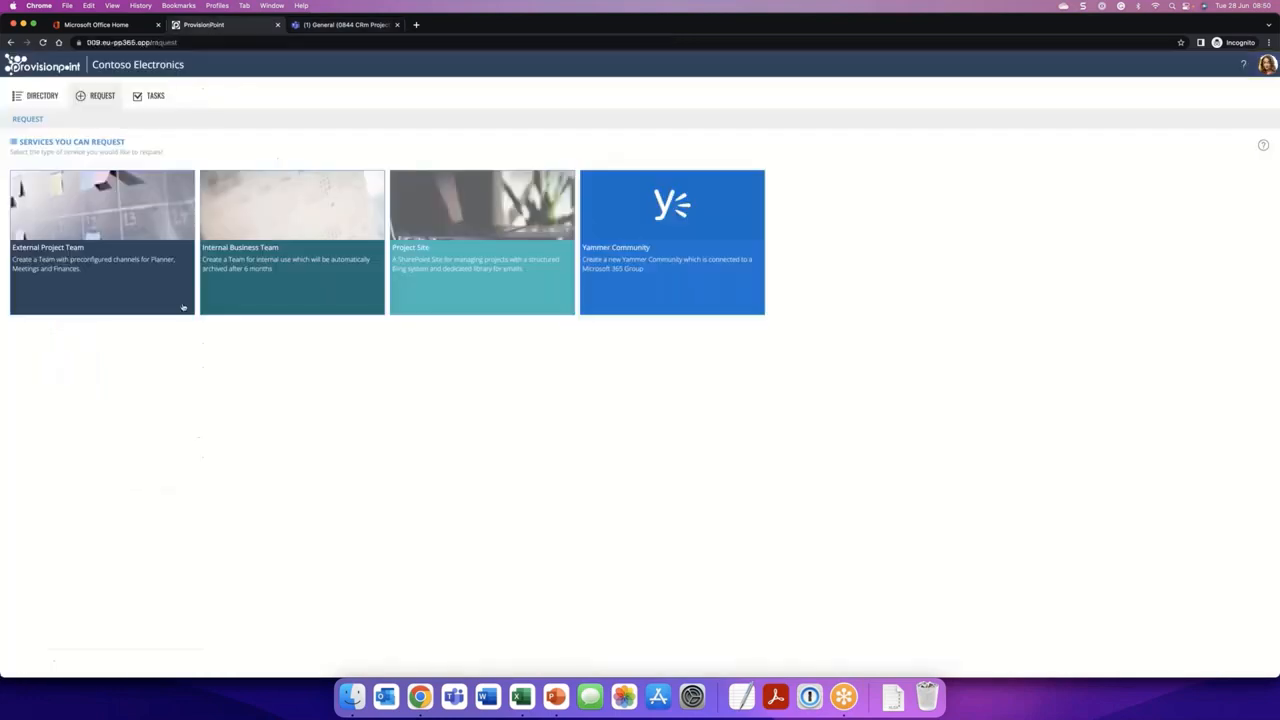
left_click(38, 100)
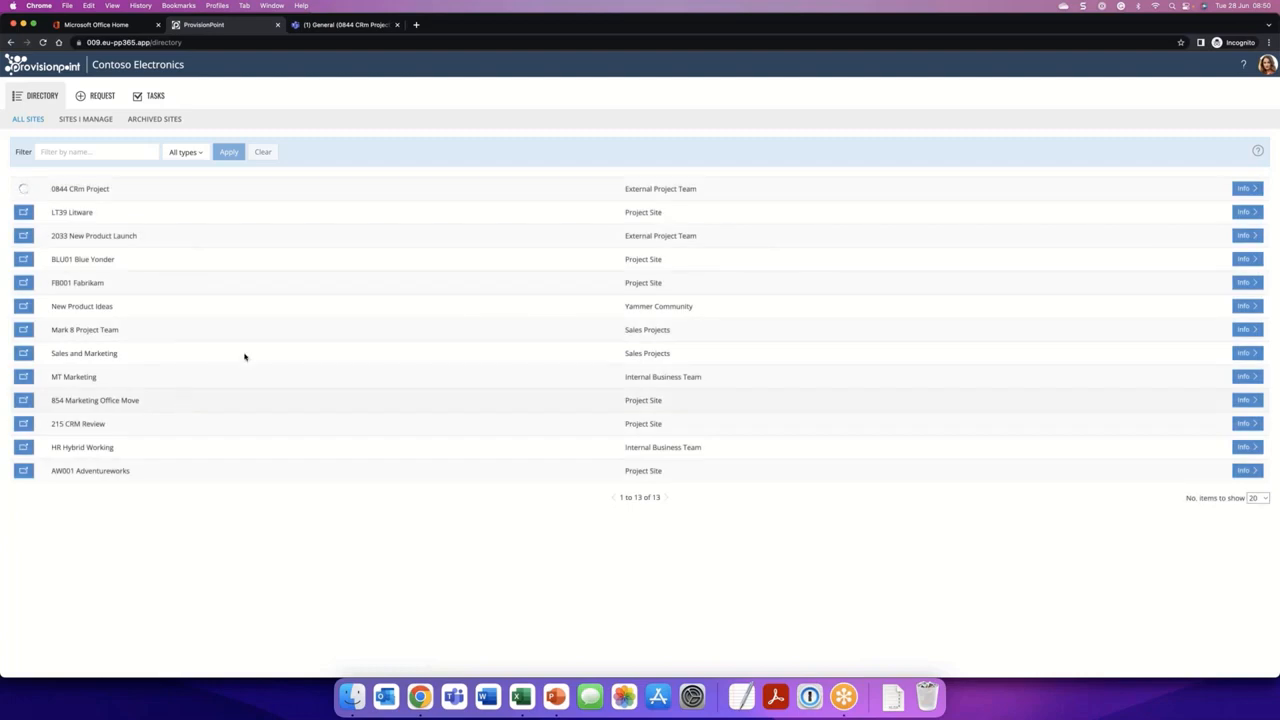
left_click(1245, 283)
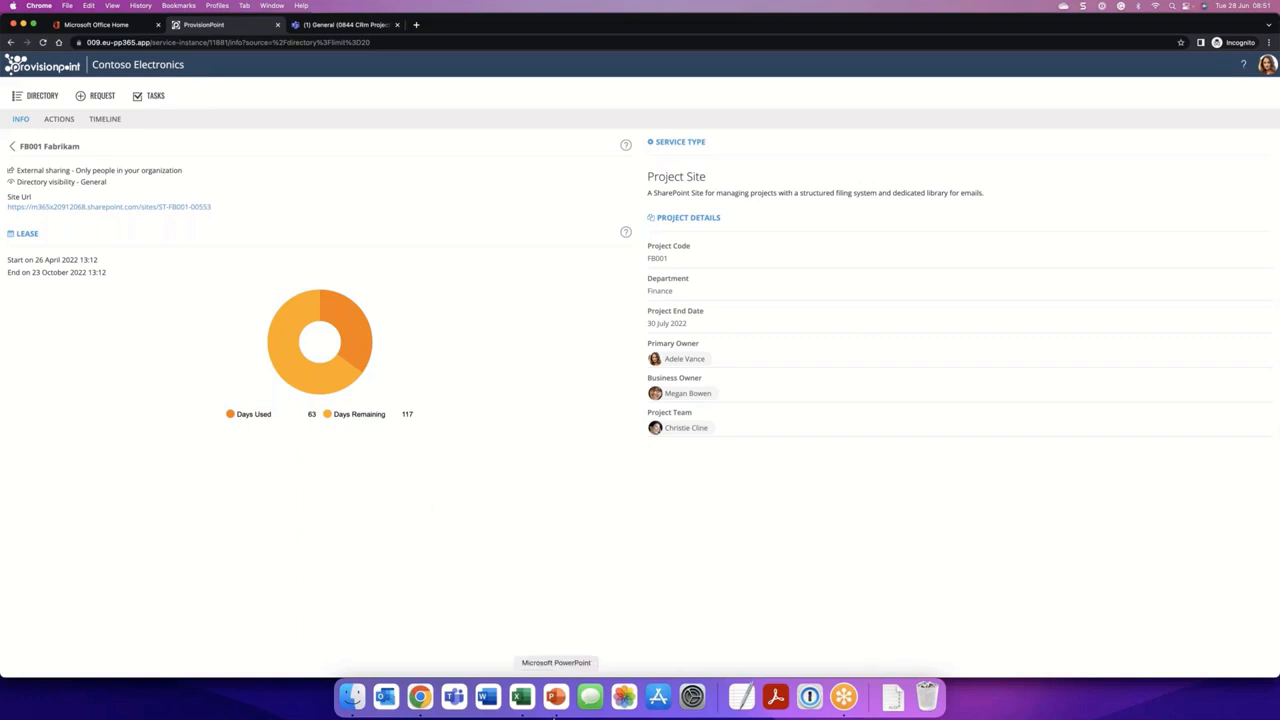
- Switch to the PowerPoint presentation on templates for SharePoint and Microsoft Teams and start the slide show from the Microsoft Teams slide
right_click(556, 697)
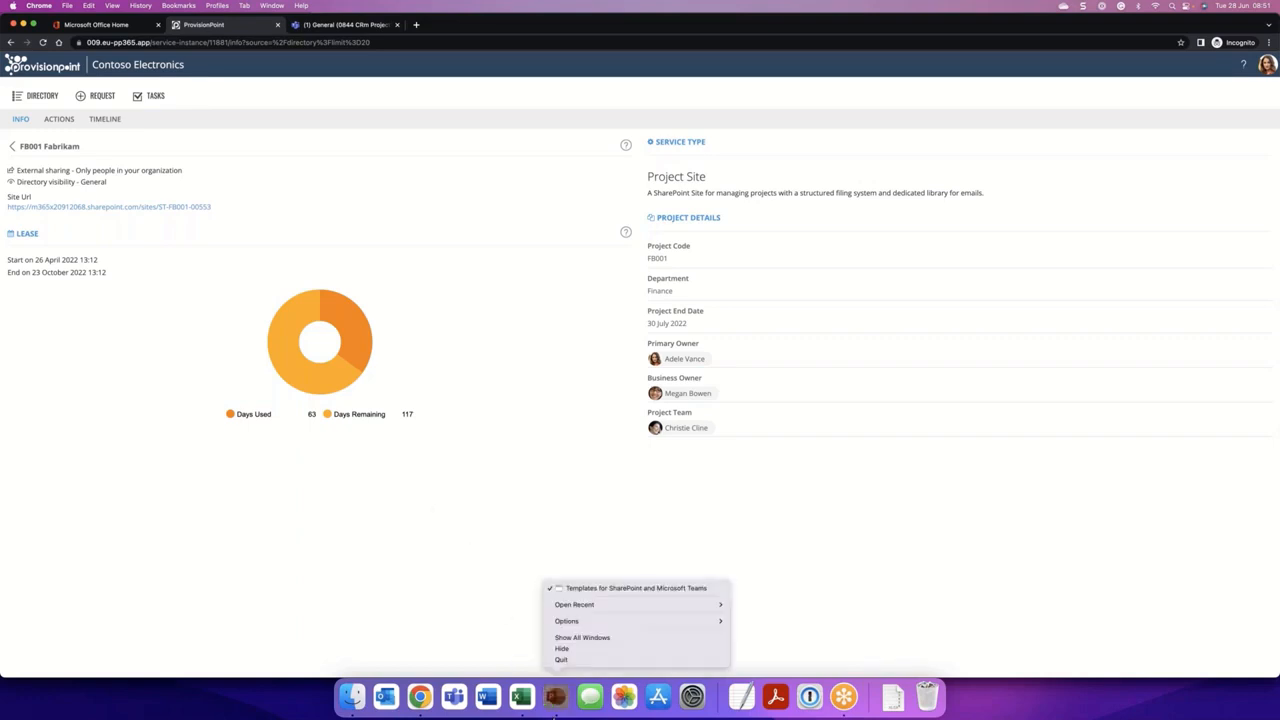
left_click(623, 591)
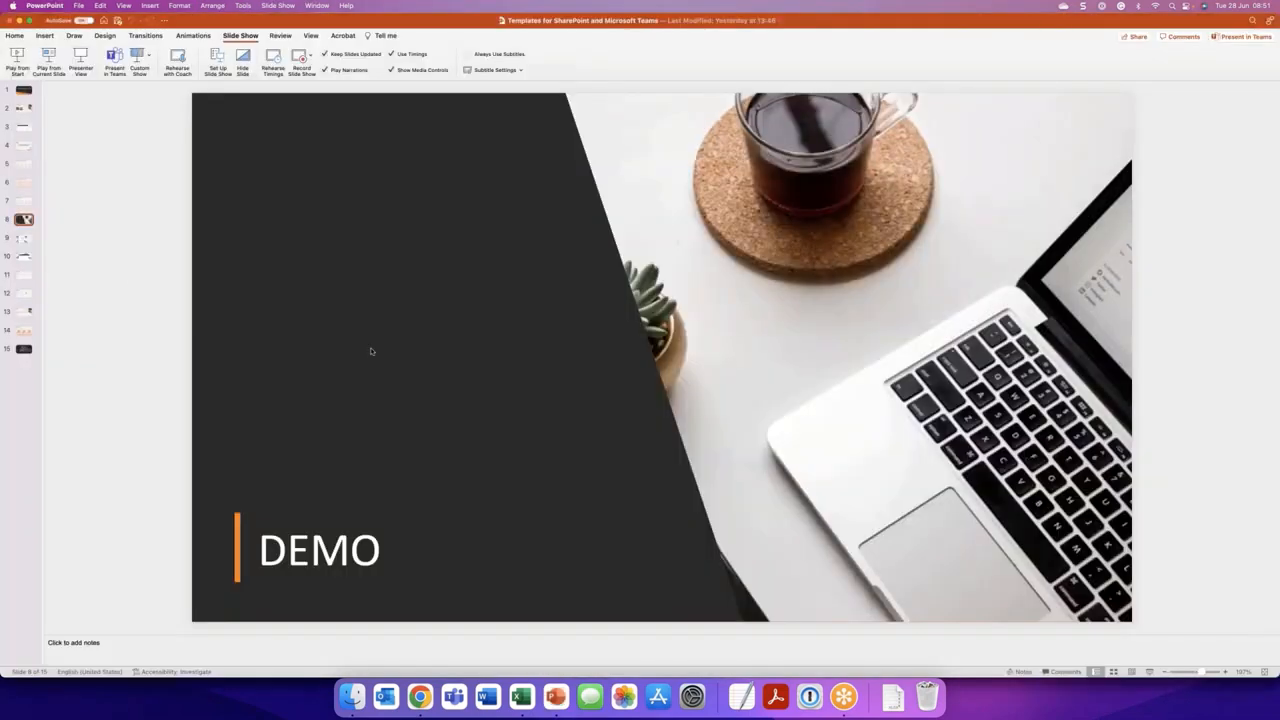
left_click(24, 238)
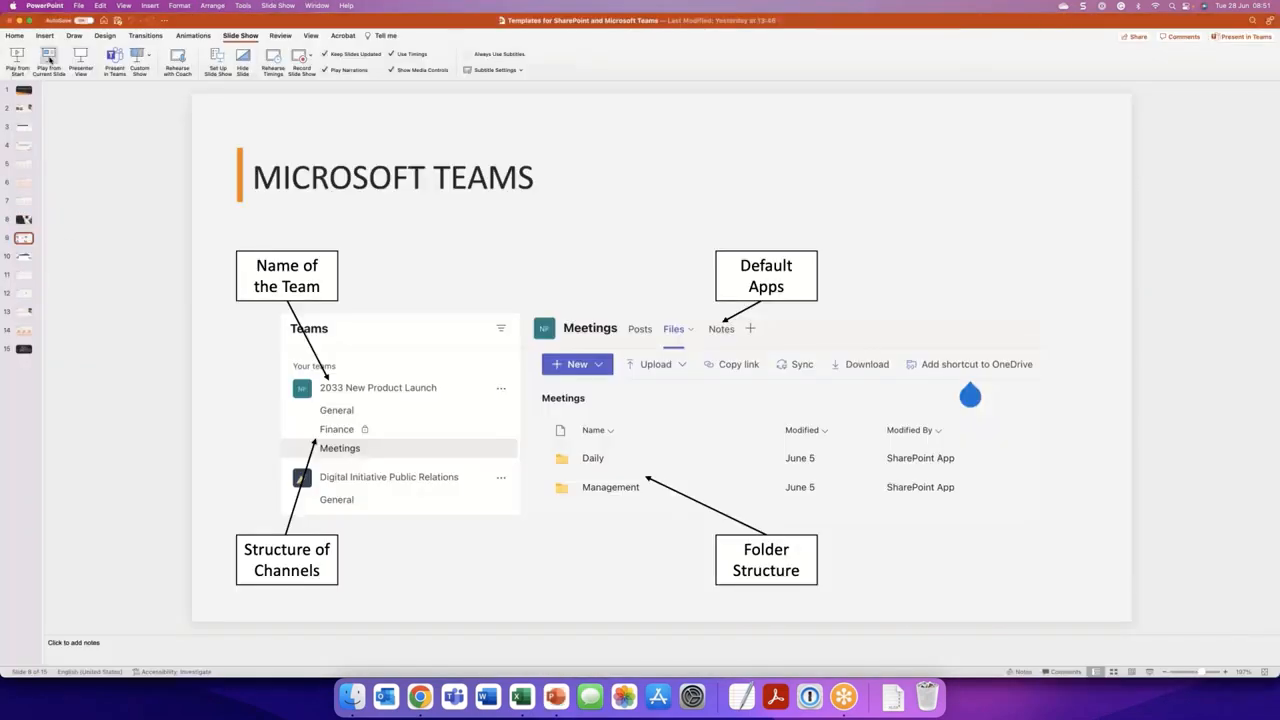
left_click(48, 62)
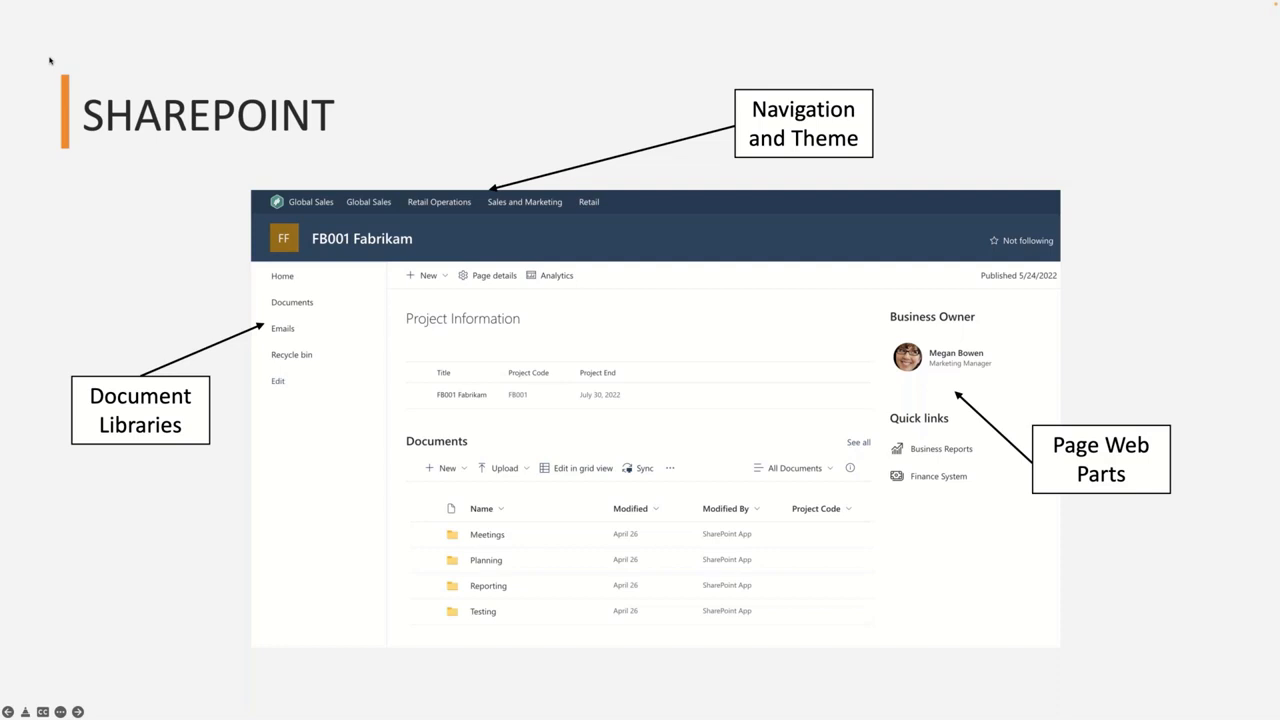
- Advance the slide show from the SharePoint slide to the Q & A slide
key("Right")
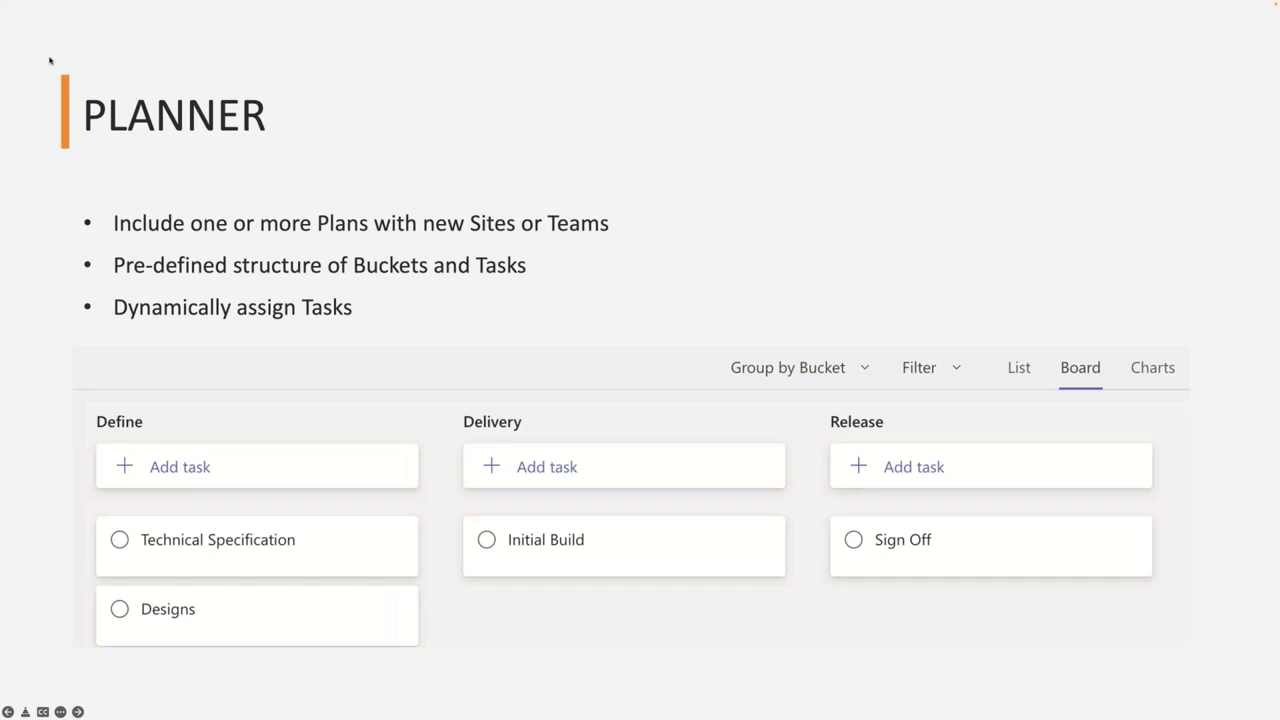
key("Right")
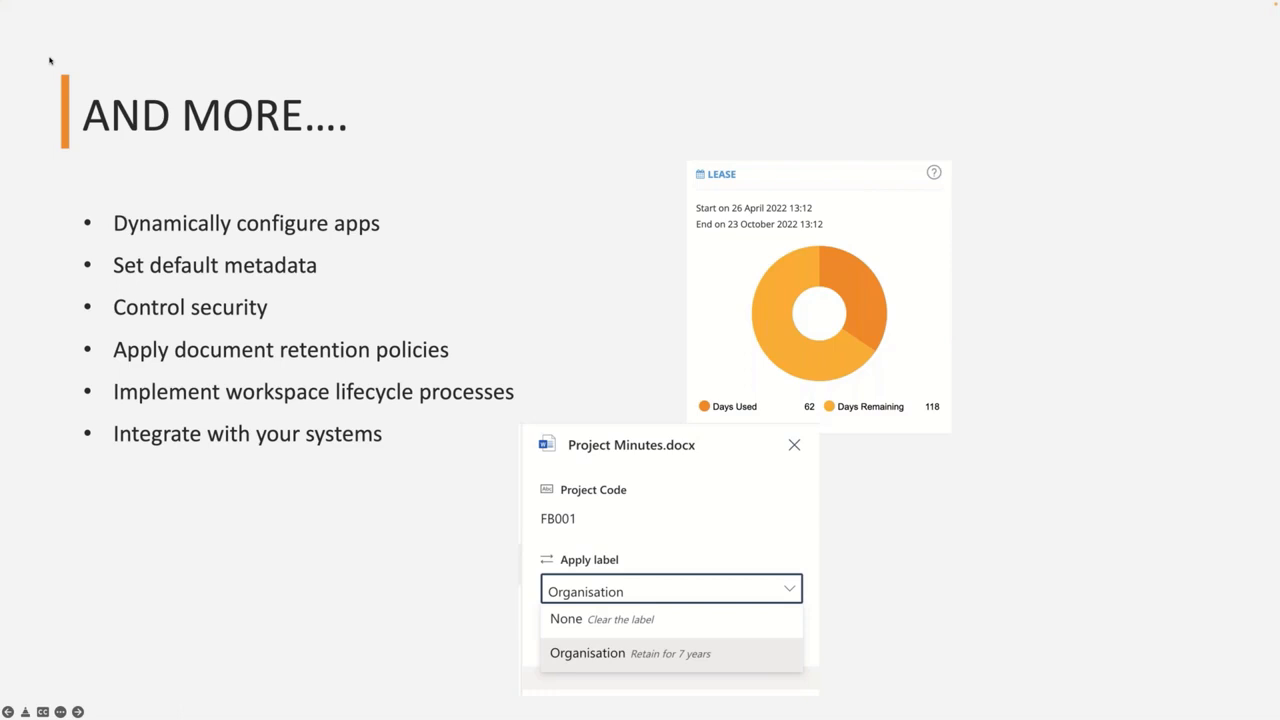
key("Right")
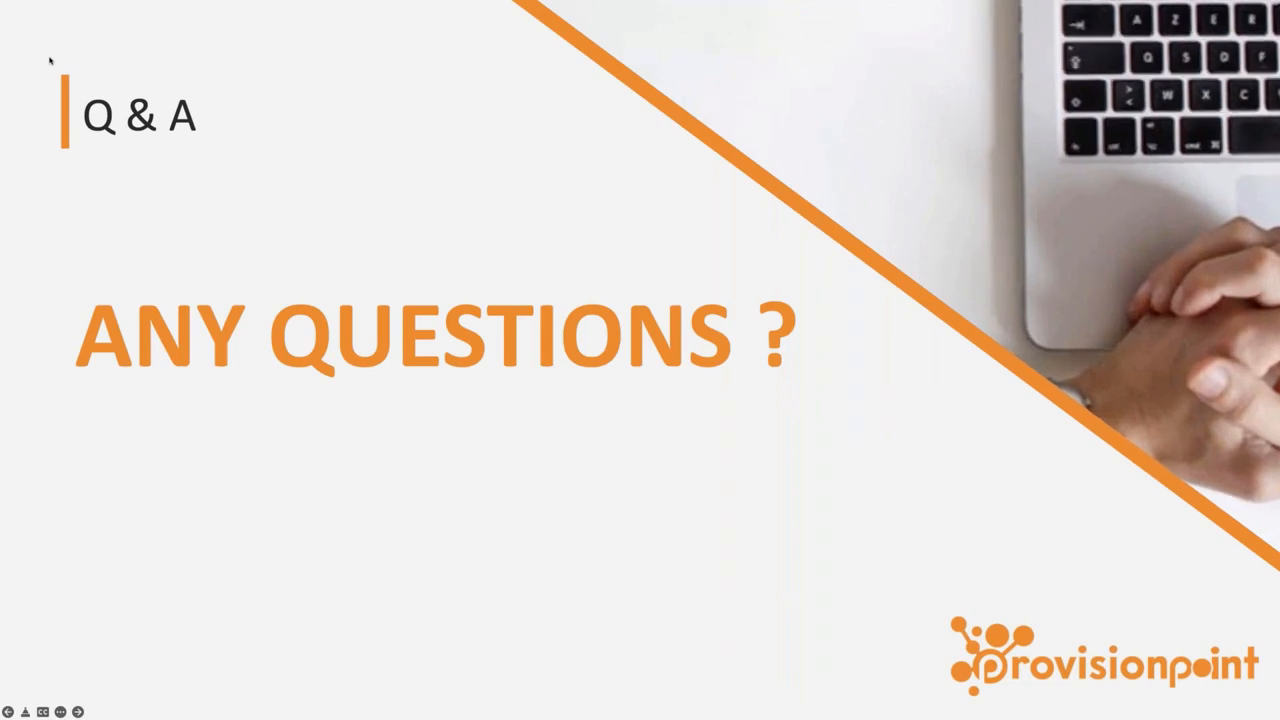